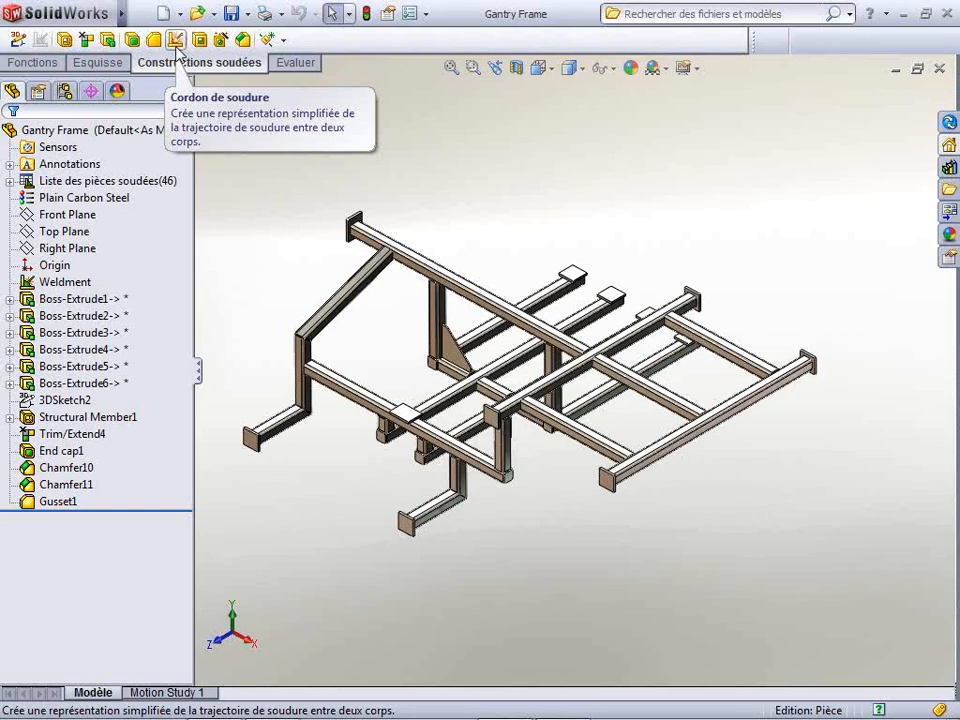
- Start a weld bead and select the end plate's inner face and the adjoining top face of the long upper beam
click(176, 39)
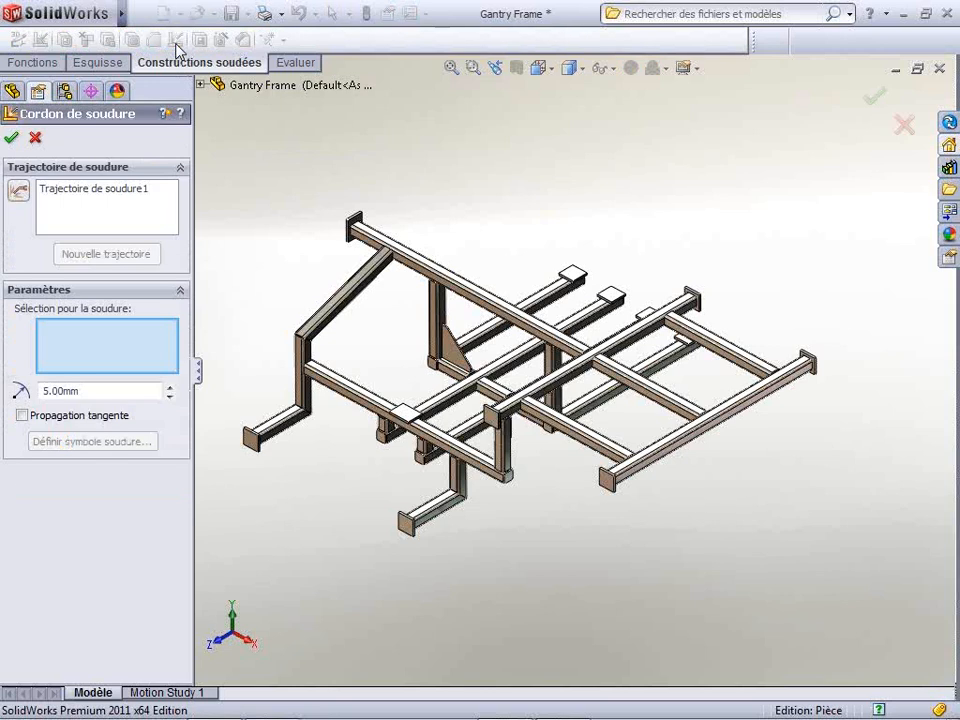
middle_drag(304, 199, 338, 232)
scroll(338, 237, down, 5)
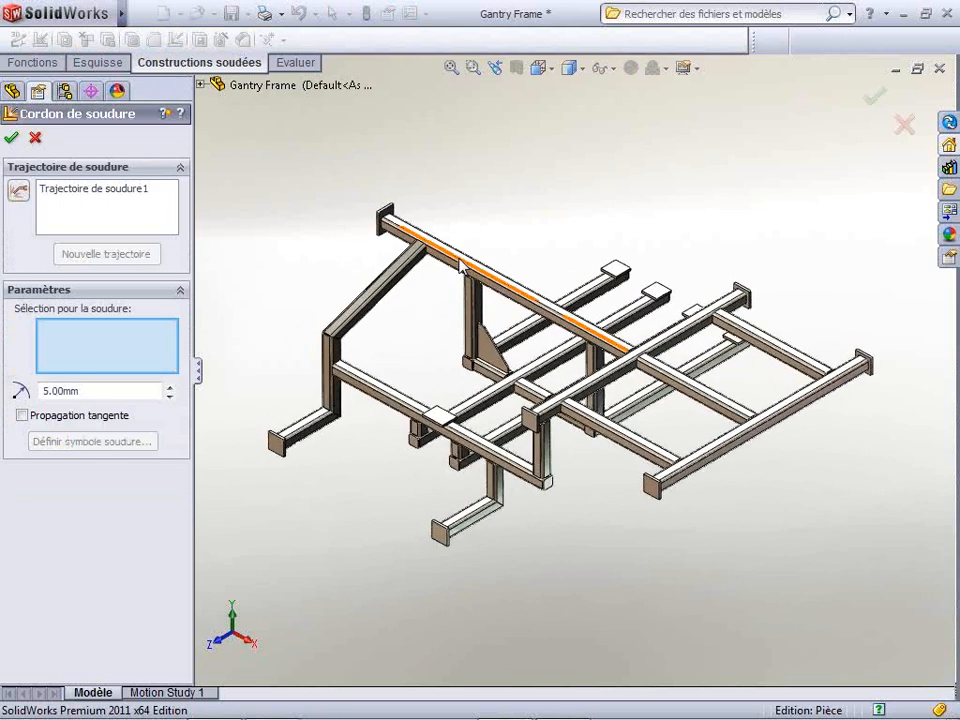
scroll(311, 298, down, 6)
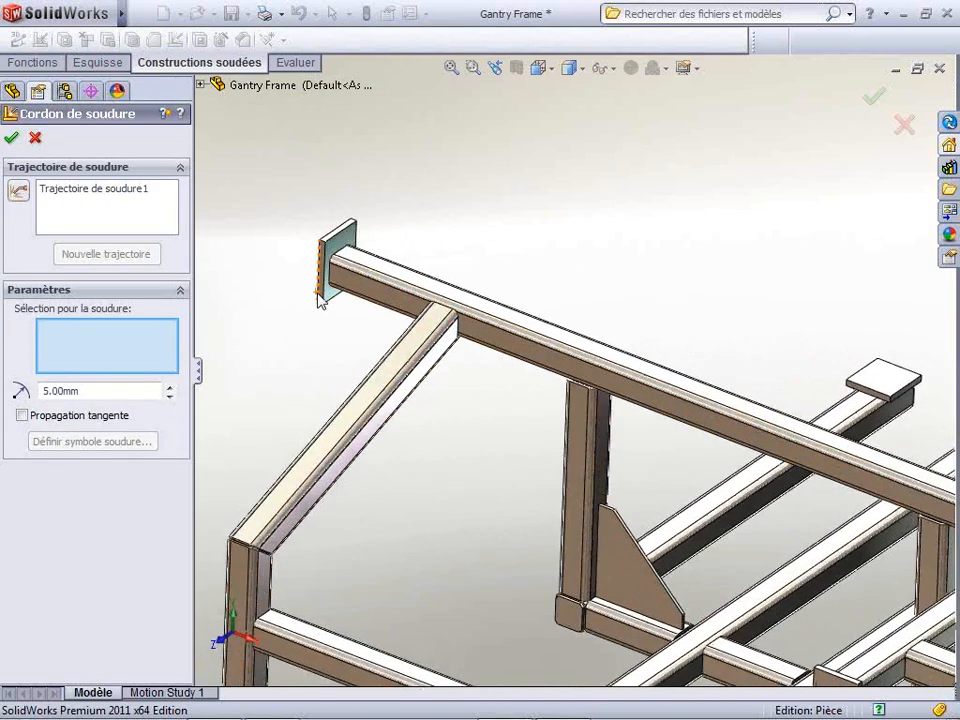
scroll(343, 320, down, 4)
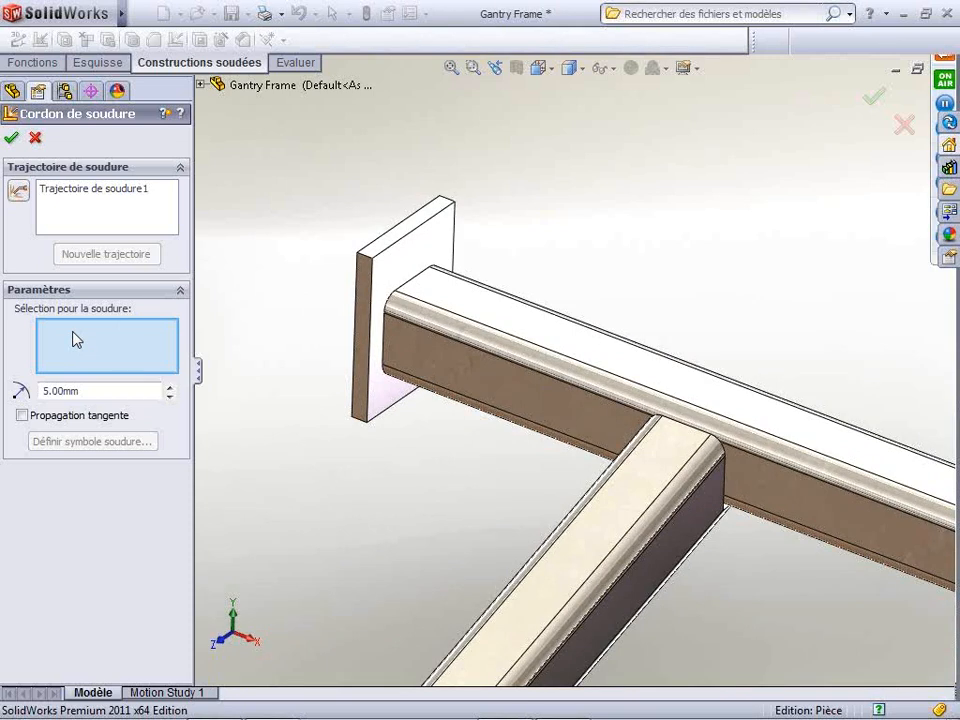
click(416, 275)
click(429, 293)
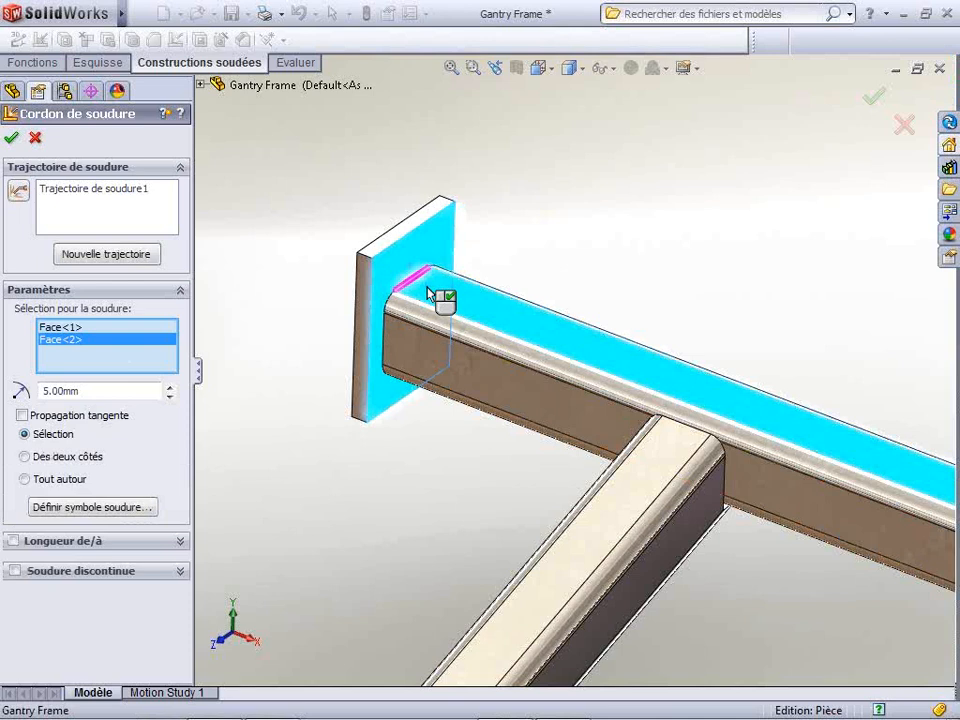
scroll(440, 321, down, 5)
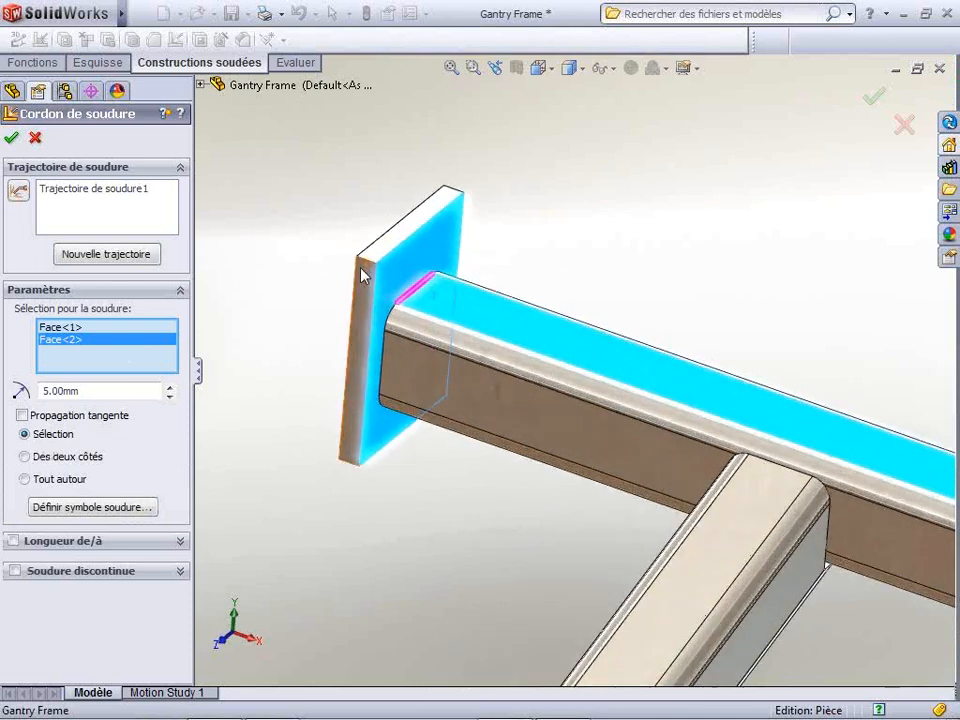
- Replace the selected faces with the edge where the upper beam meets the end plate, and run the weld all around
click(482, 268)
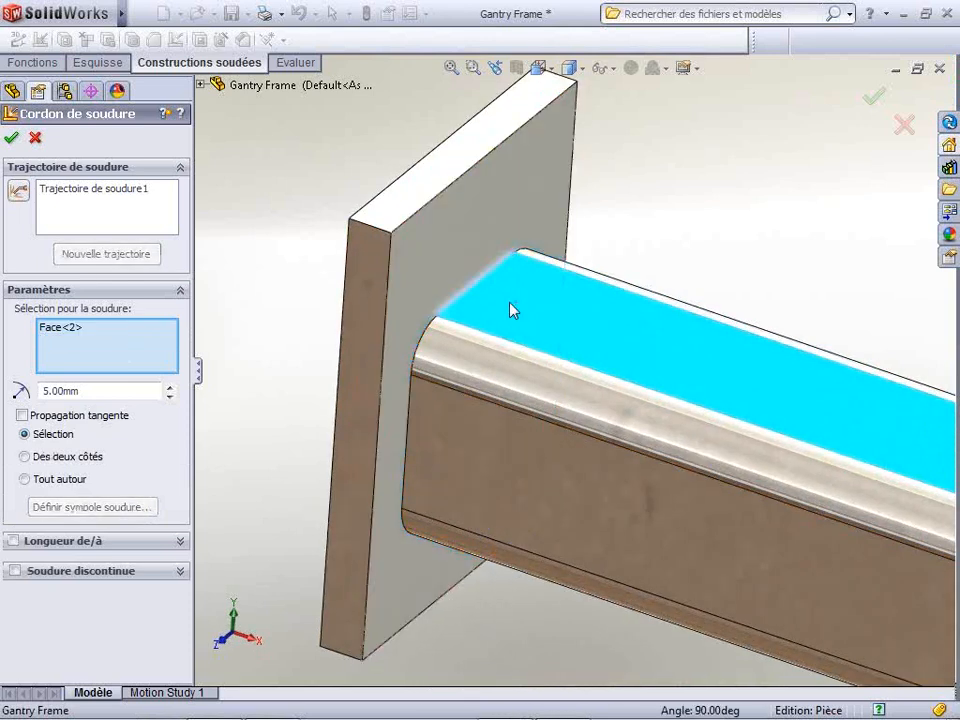
click(512, 309)
click(484, 284)
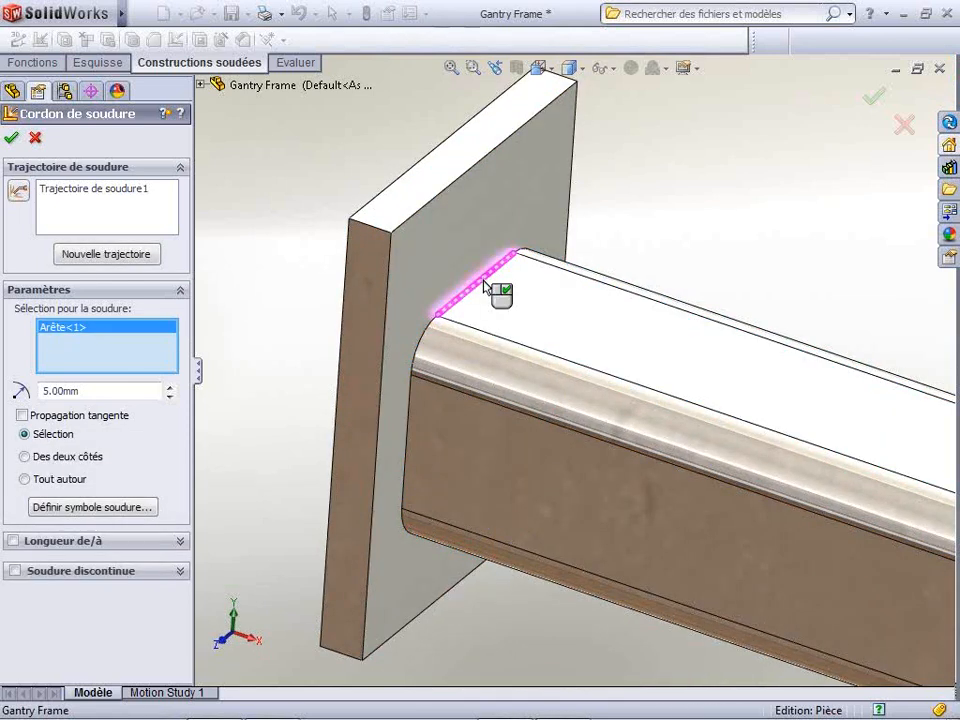
click(75, 485)
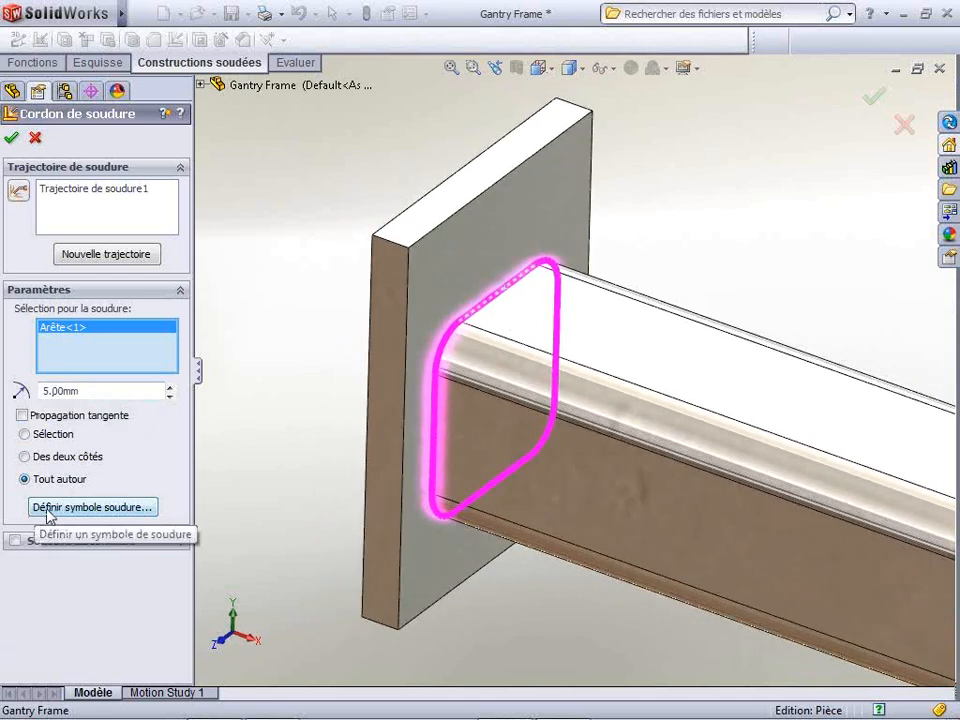
- Review the ANSI weld symbol settings and symbol library without changing them, and create the bead around the end plate joint
click(120, 516)
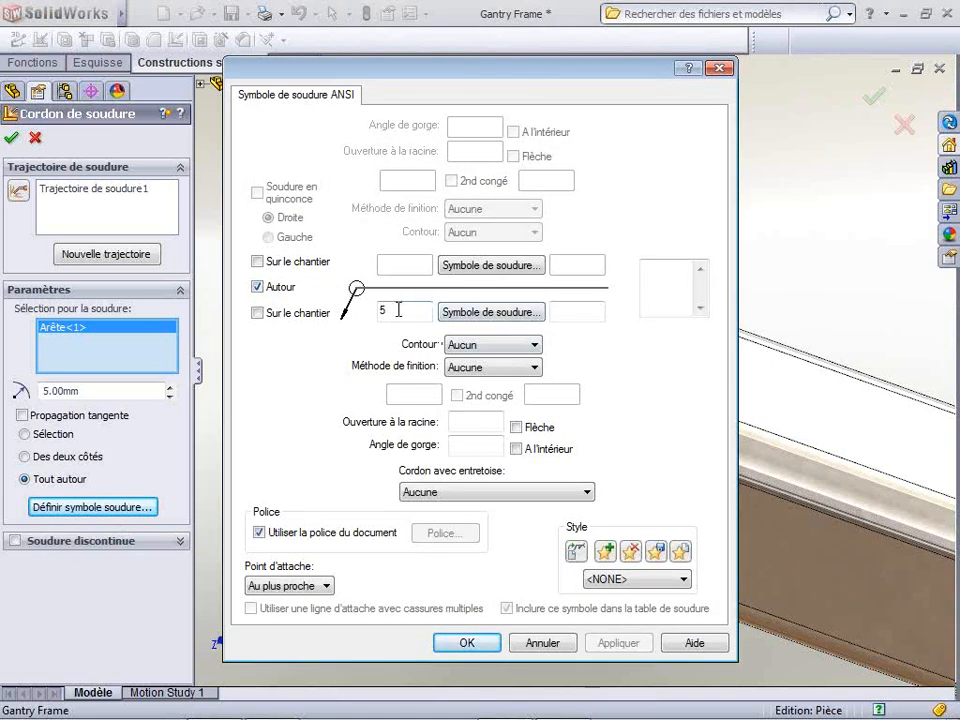
click(518, 313)
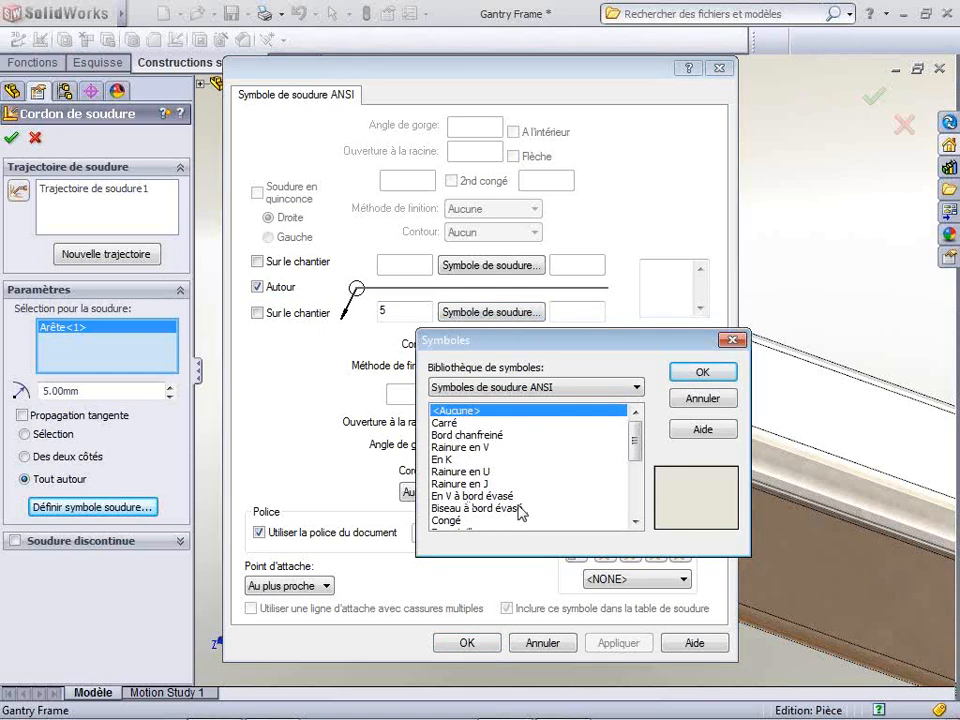
click(702, 398)
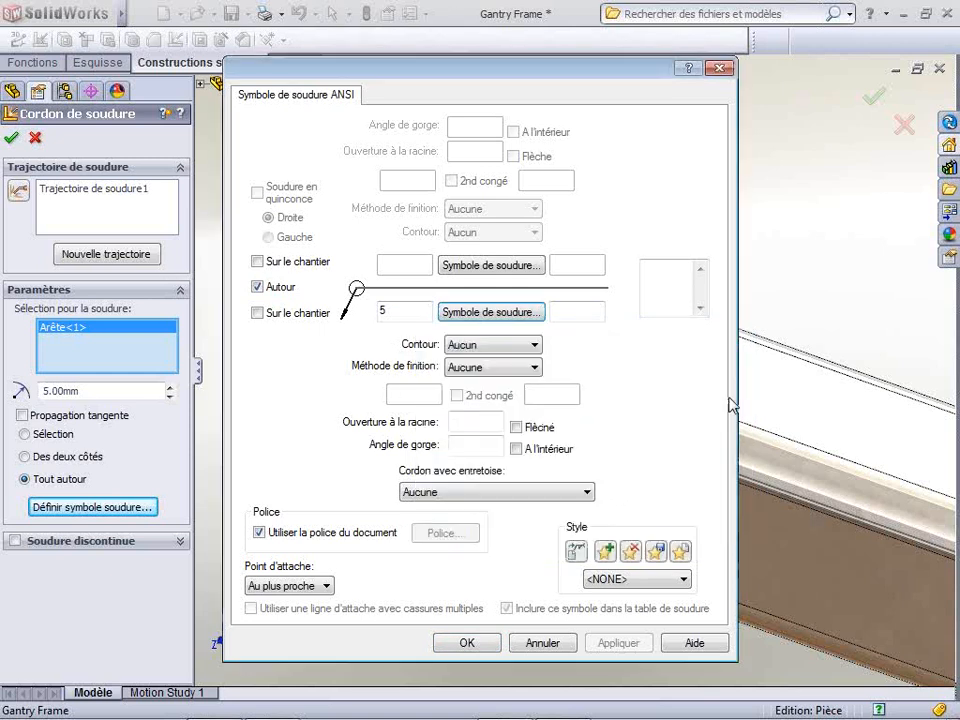
click(544, 643)
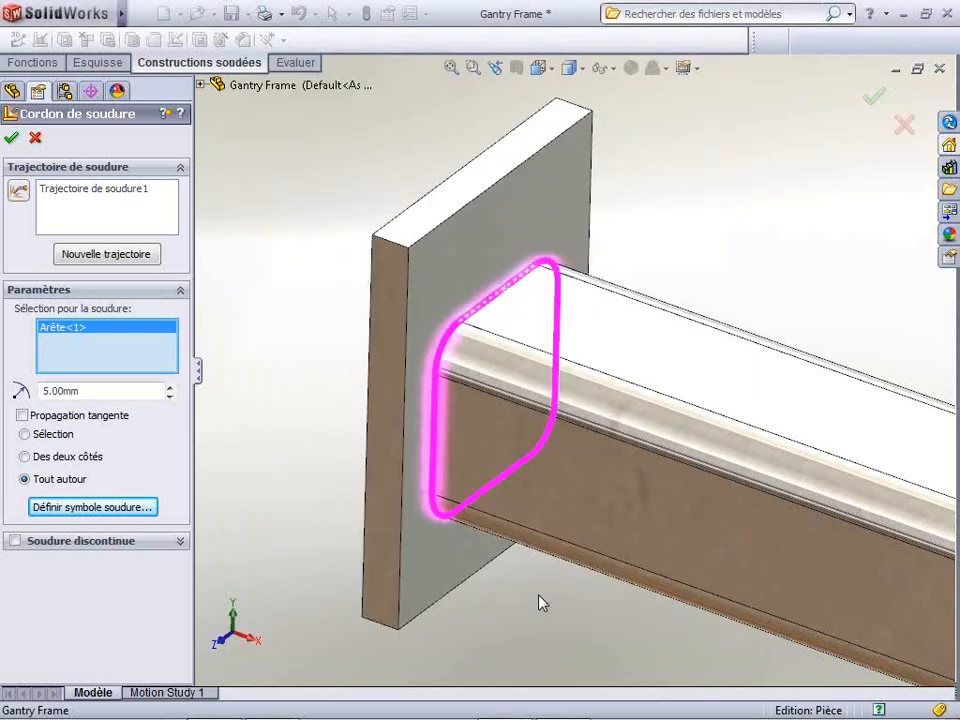
click(12, 139)
click(305, 170)
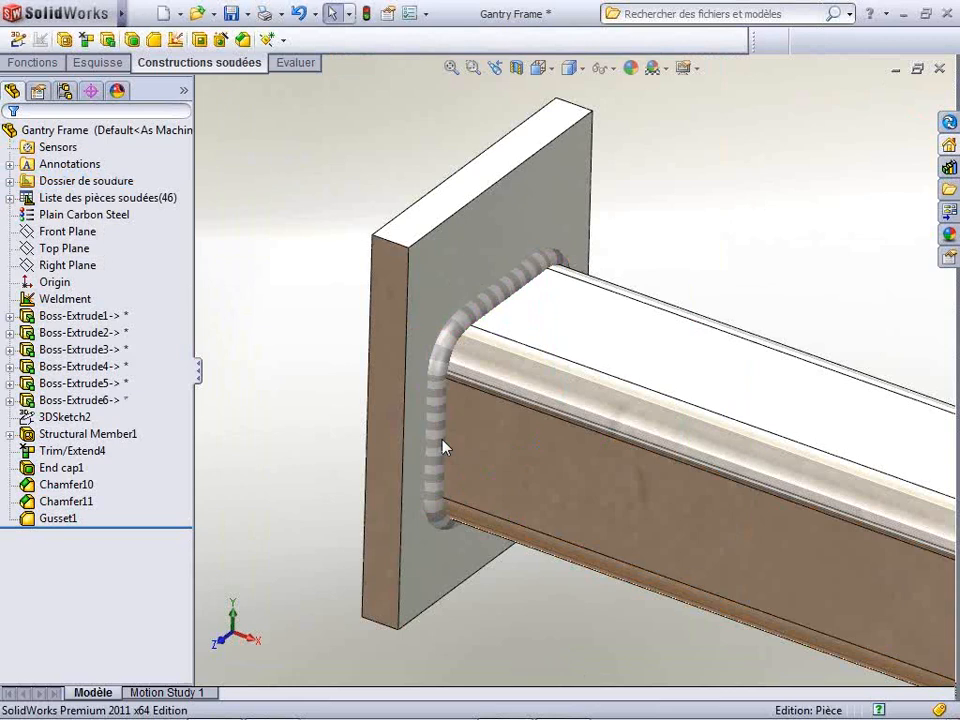
- Start a weld bead between the upper beam's side face and the matching face of the vertical post beneath it
scroll(444, 447, up, 4)
scroll(424, 613, up, 5)
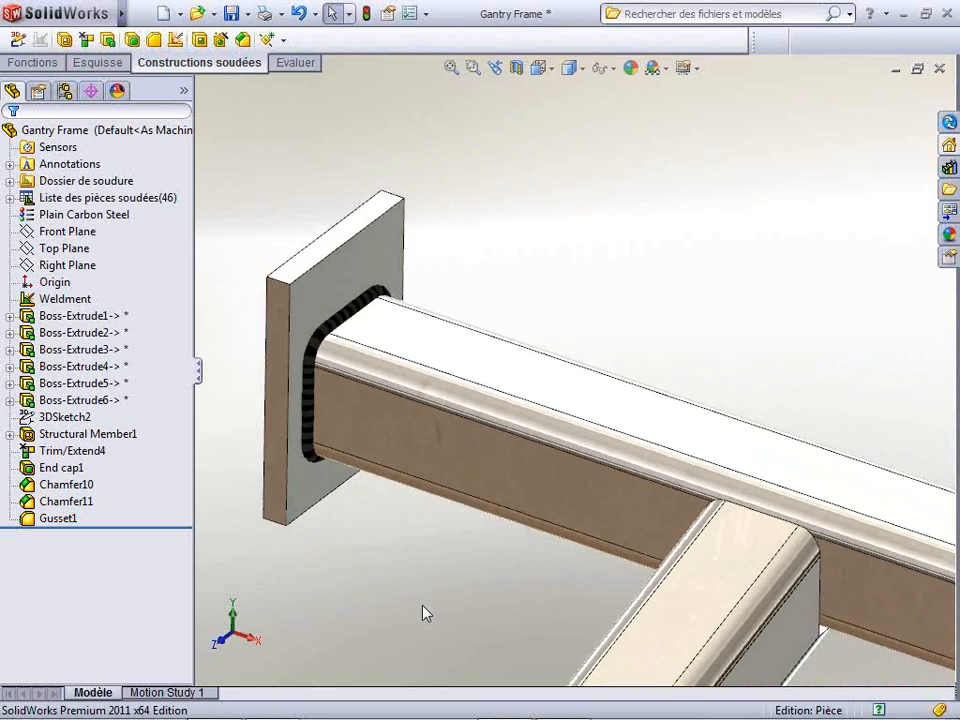
middle_drag(429, 506, 757, 563)
scroll(757, 571, down, 6)
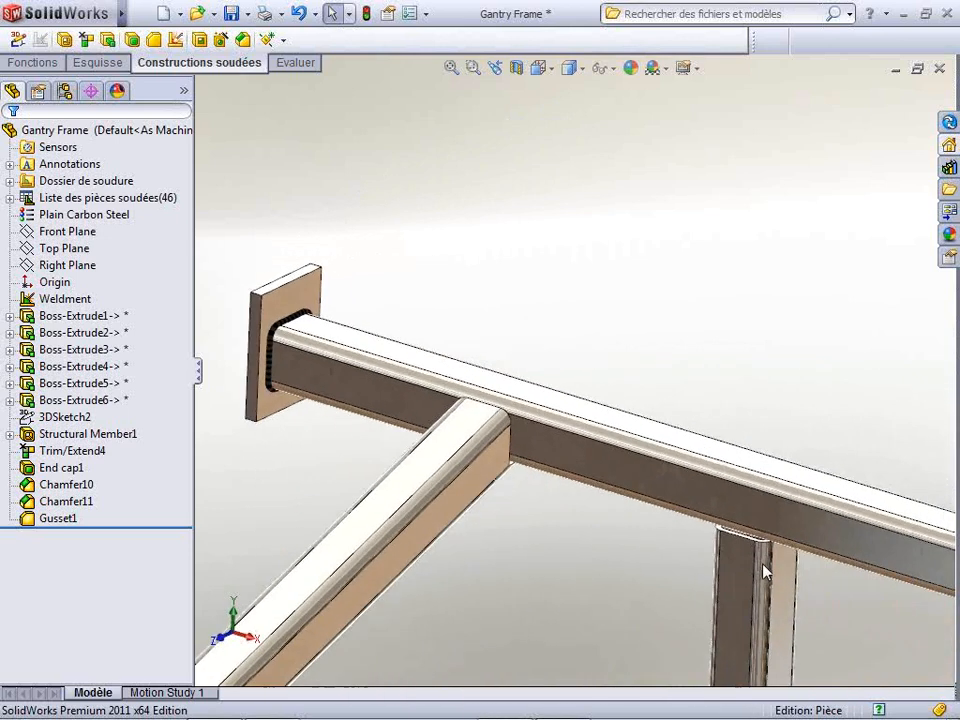
scroll(716, 550, down, 6)
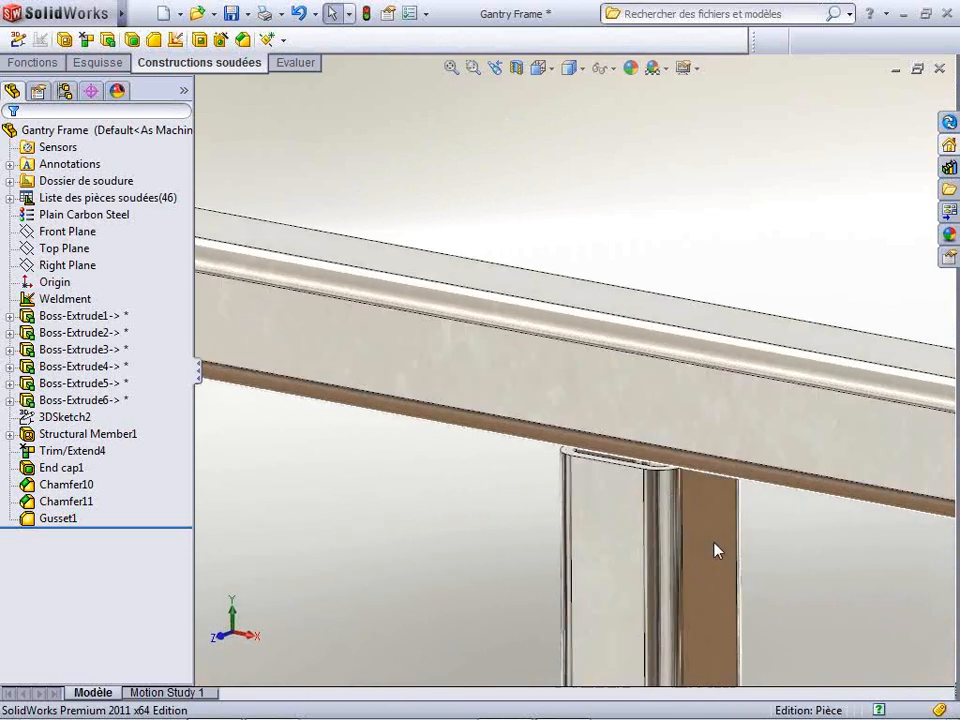
middle_drag(716, 550, 424, 392)
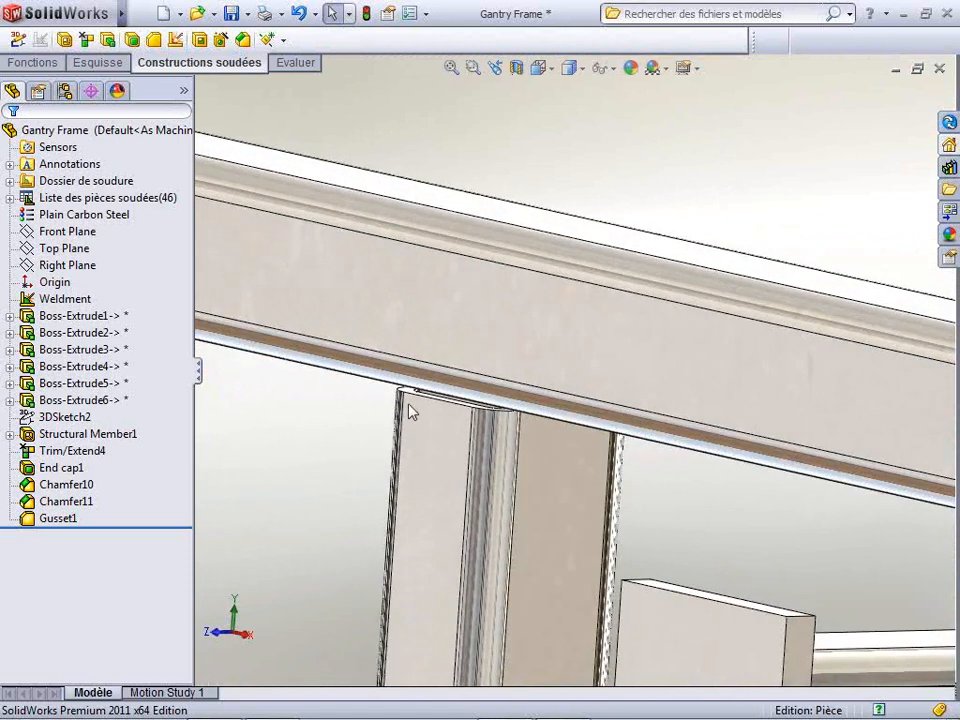
click(176, 41)
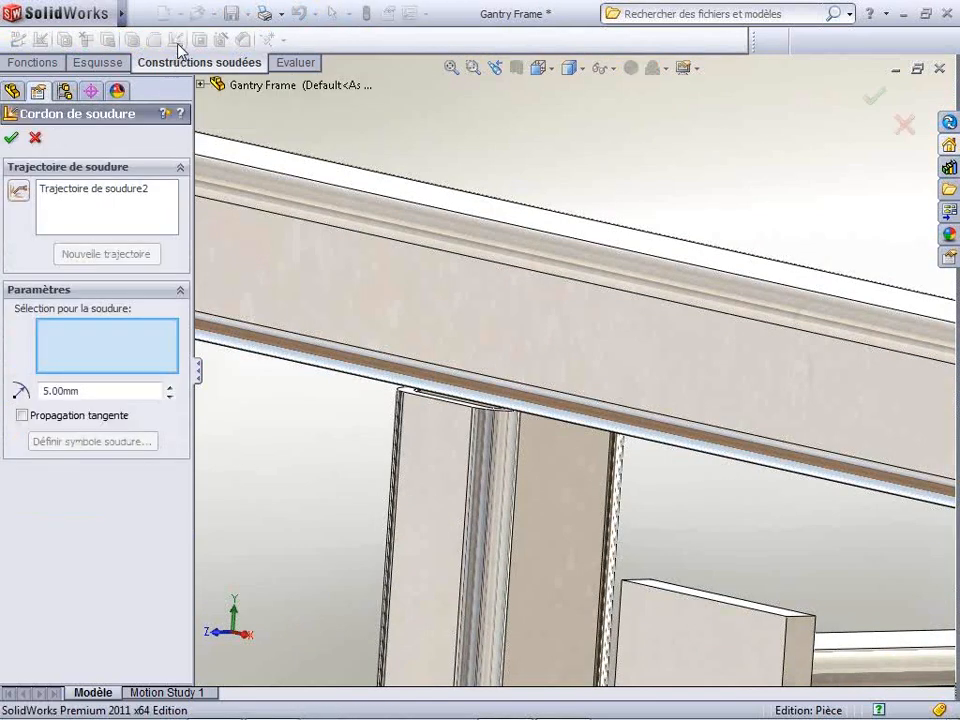
click(450, 350)
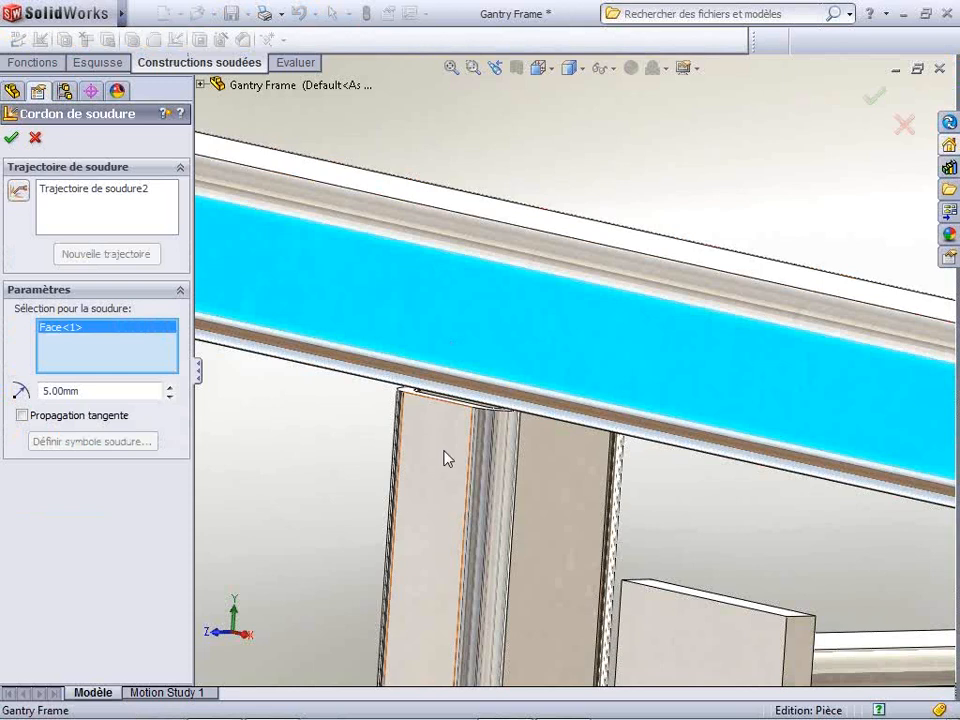
click(447, 456)
- Run the weld all around the top of the vertical post and create the bead
middle_drag(489, 446, 542, 420)
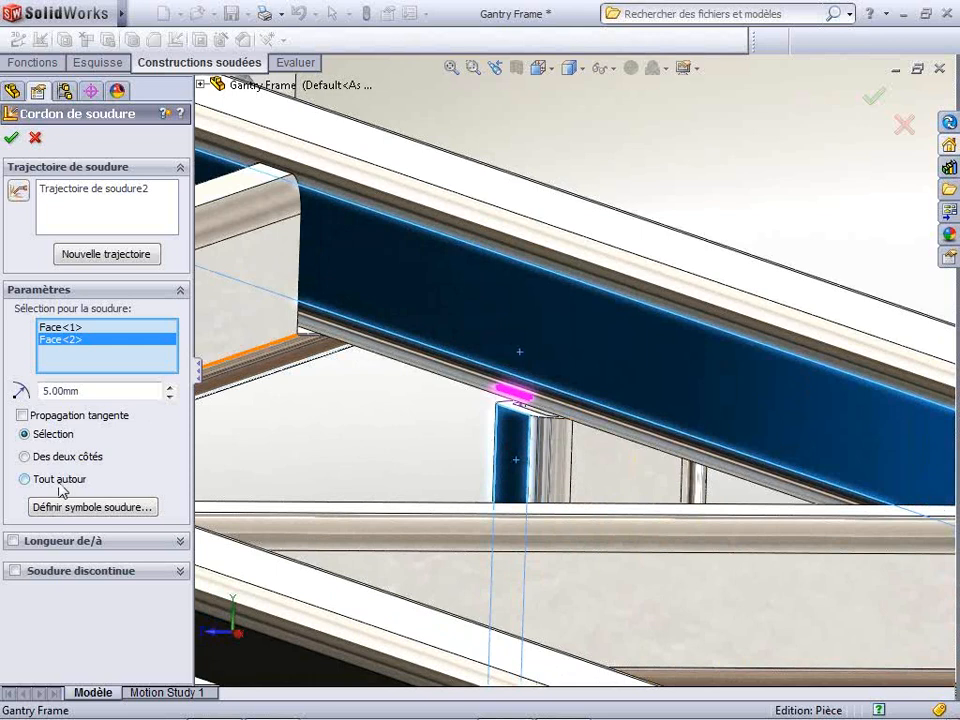
click(60, 485)
click(60, 481)
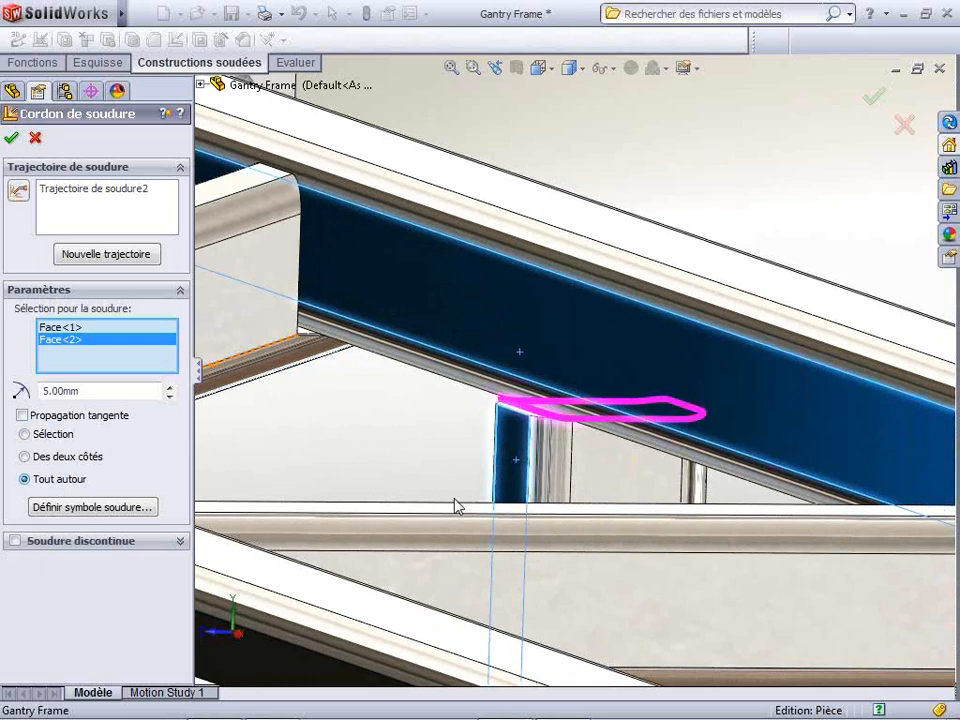
middle_drag(720, 450, 672, 432)
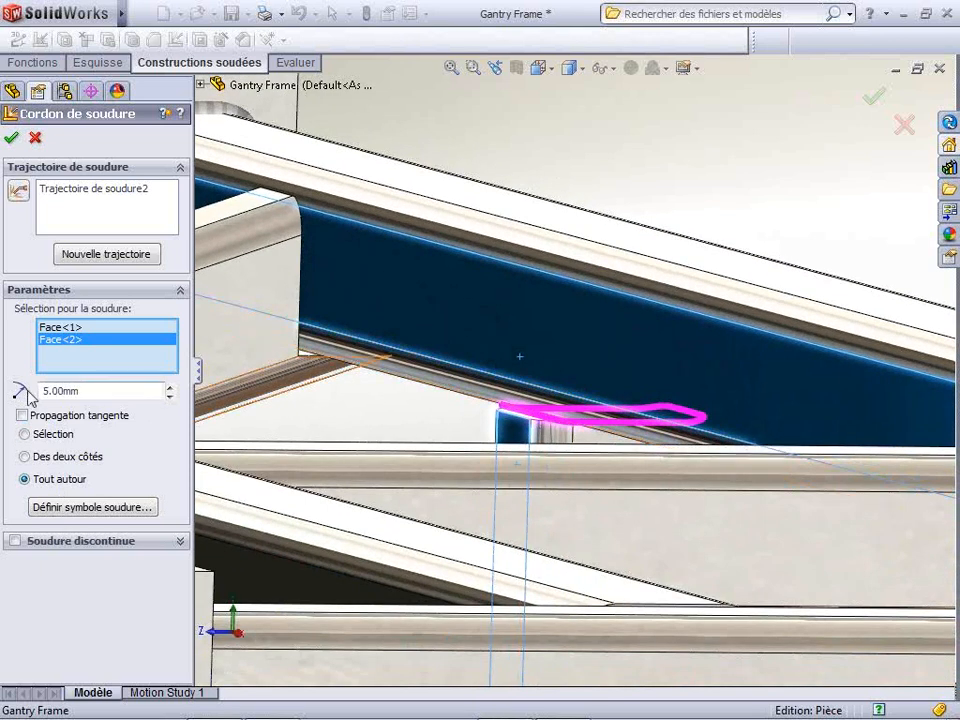
click(11, 137)
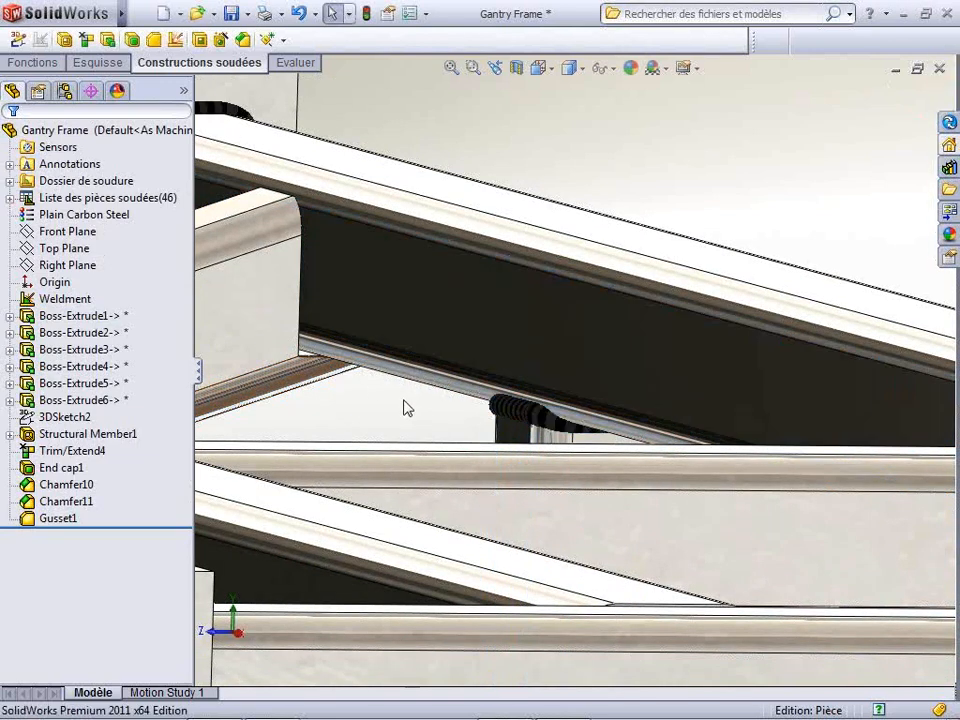
- Create an all-around weld bead from the corner edge where the sloped member meets the top of its vertical post
scroll(433, 426, down, 3)
scroll(433, 426, up, 5)
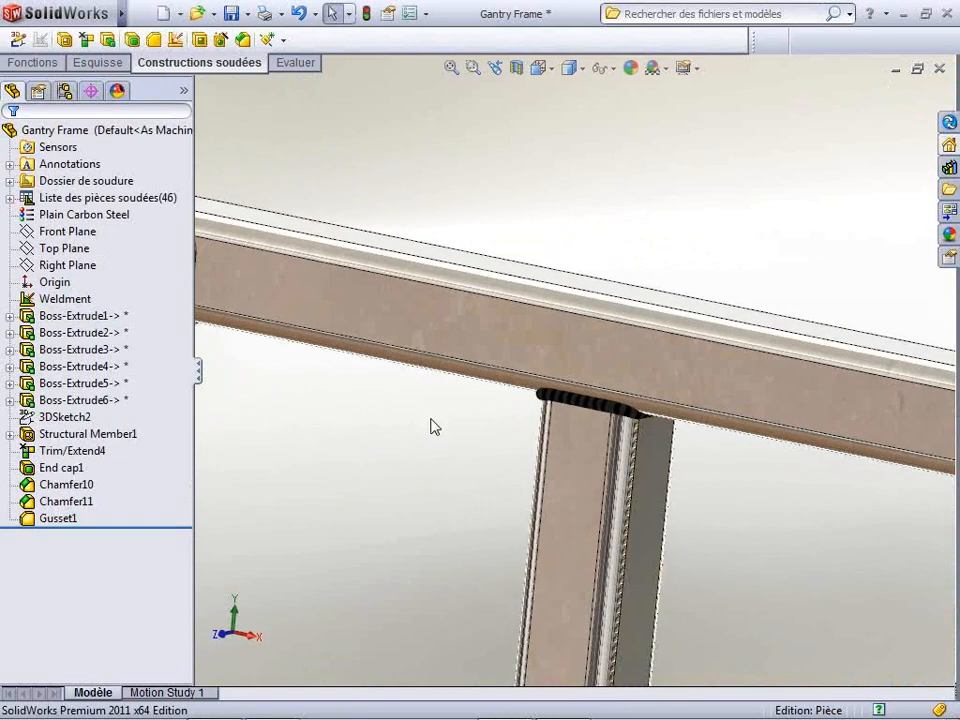
scroll(607, 470, up, 3)
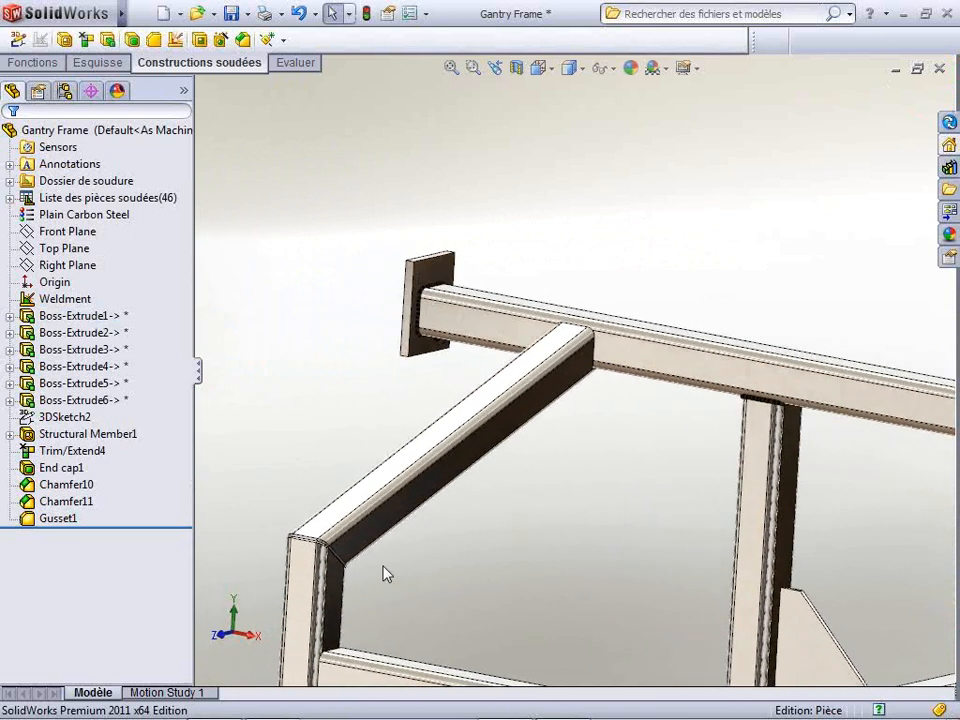
scroll(379, 573, down, 6)
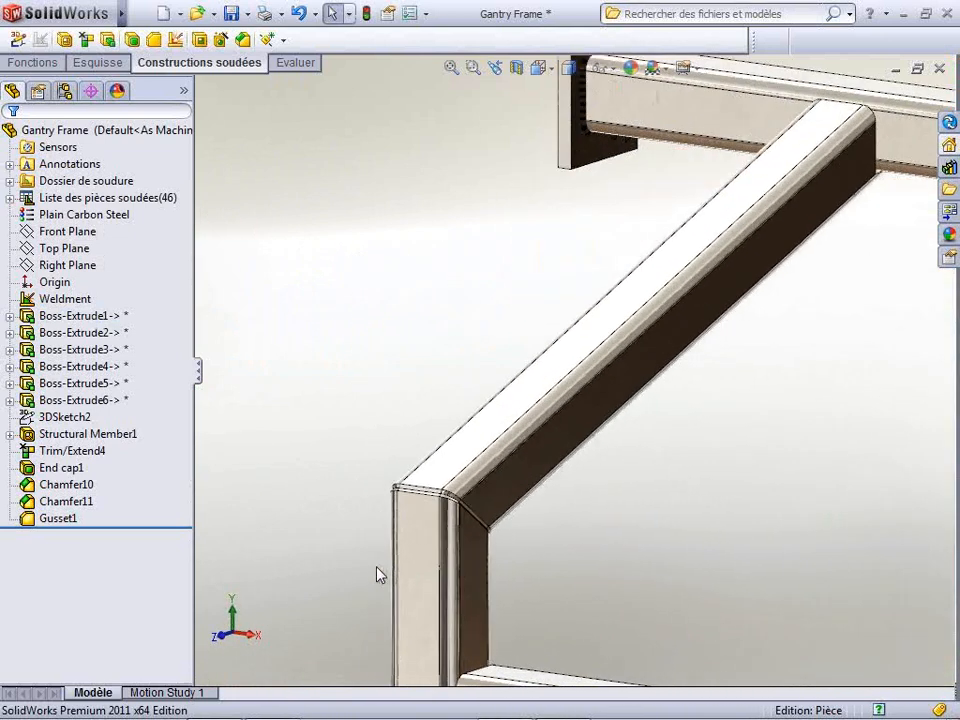
scroll(379, 573, down, 3)
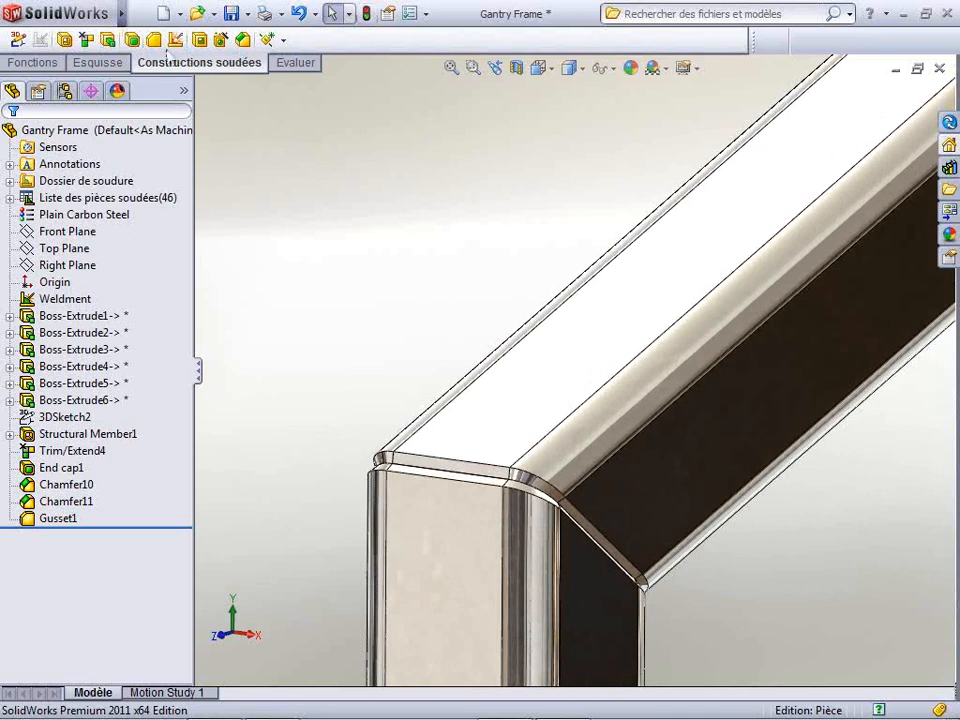
click(177, 41)
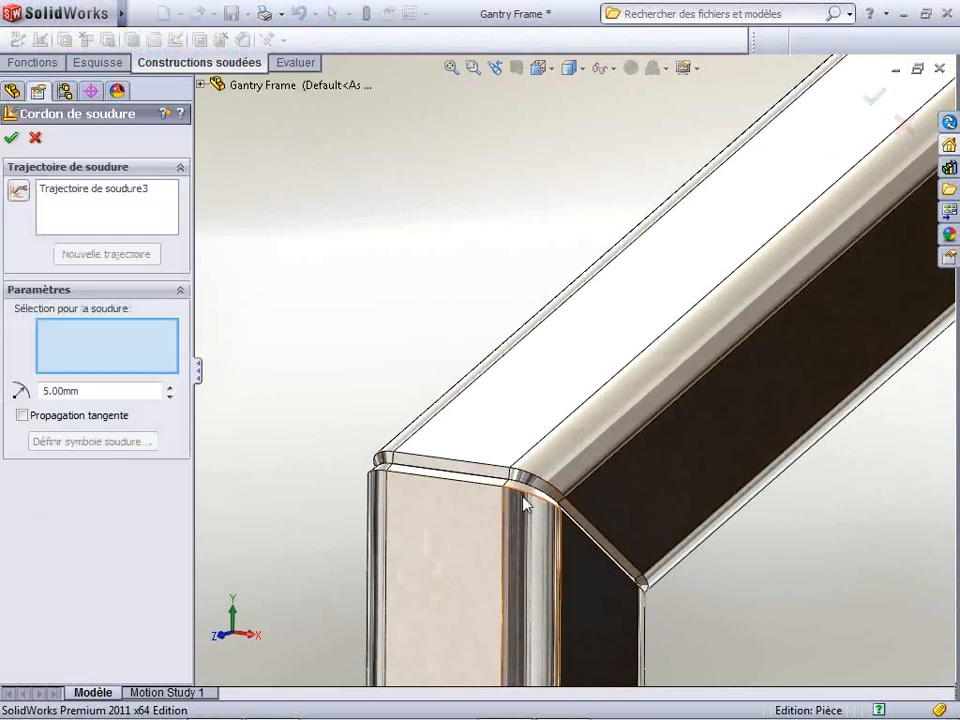
click(471, 480)
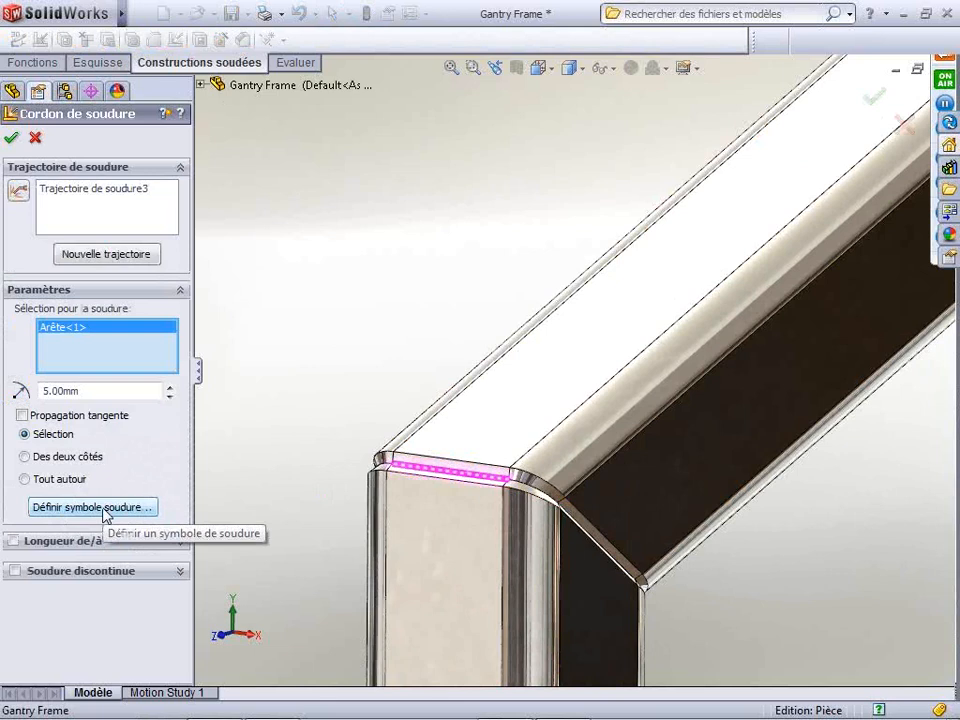
click(77, 481)
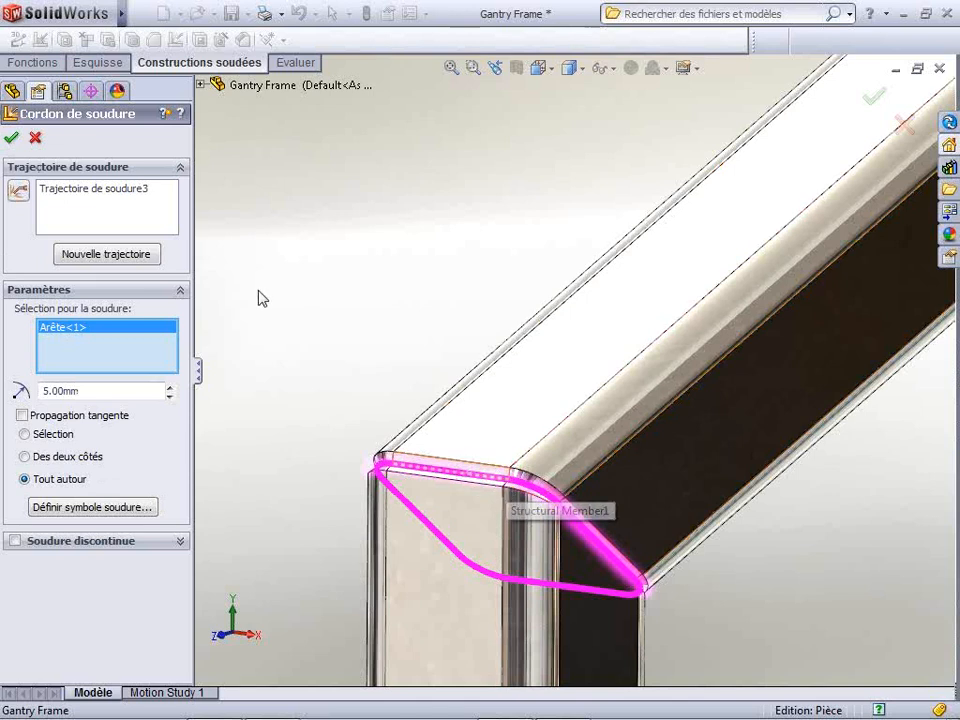
click(12, 139)
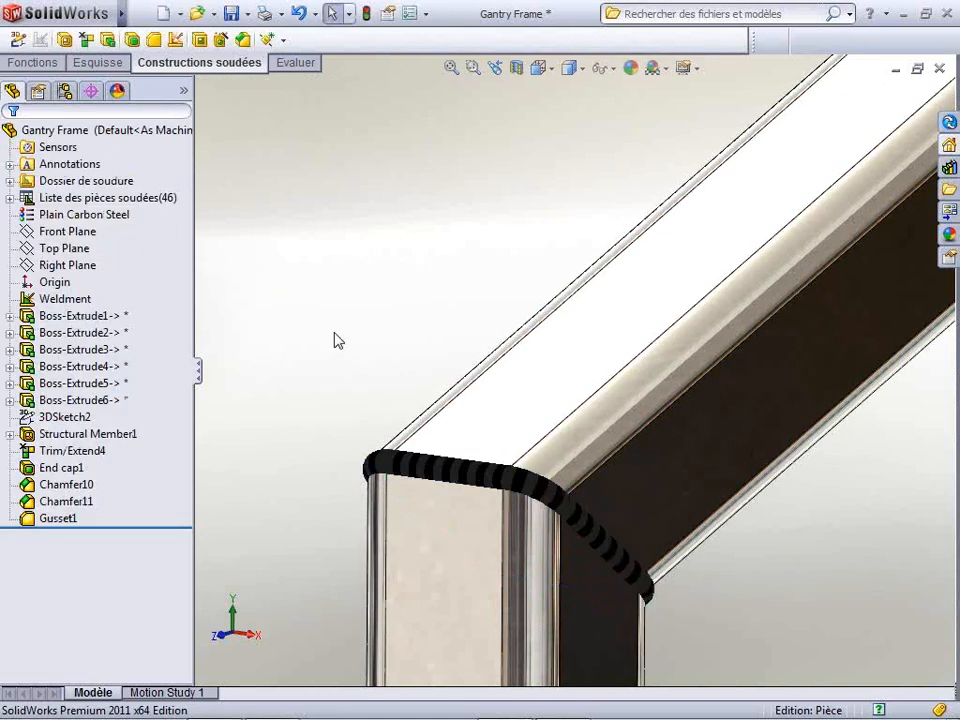
- Expand the weldment cut list of the Gantry Frame to examine its items
scroll(421, 366, up, 6)
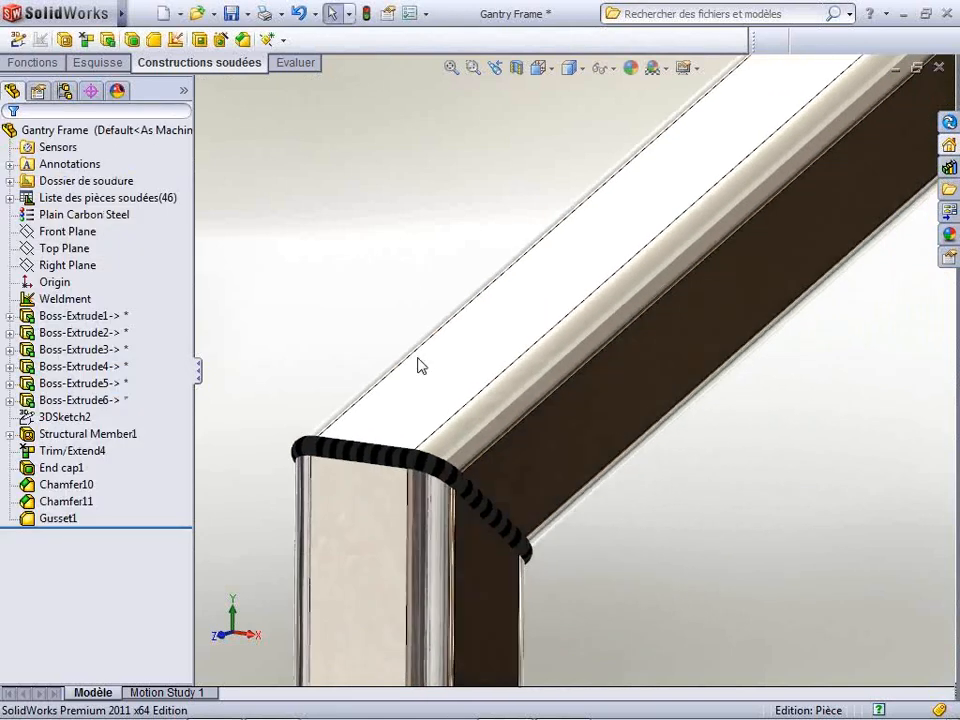
scroll(421, 366, up, 2)
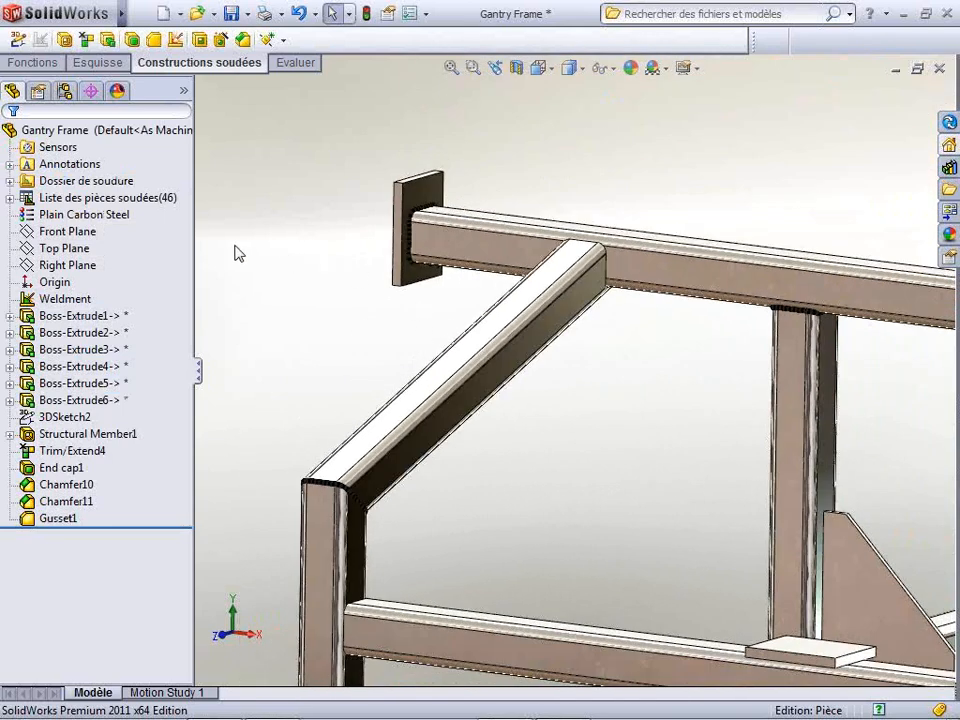
click(10, 198)
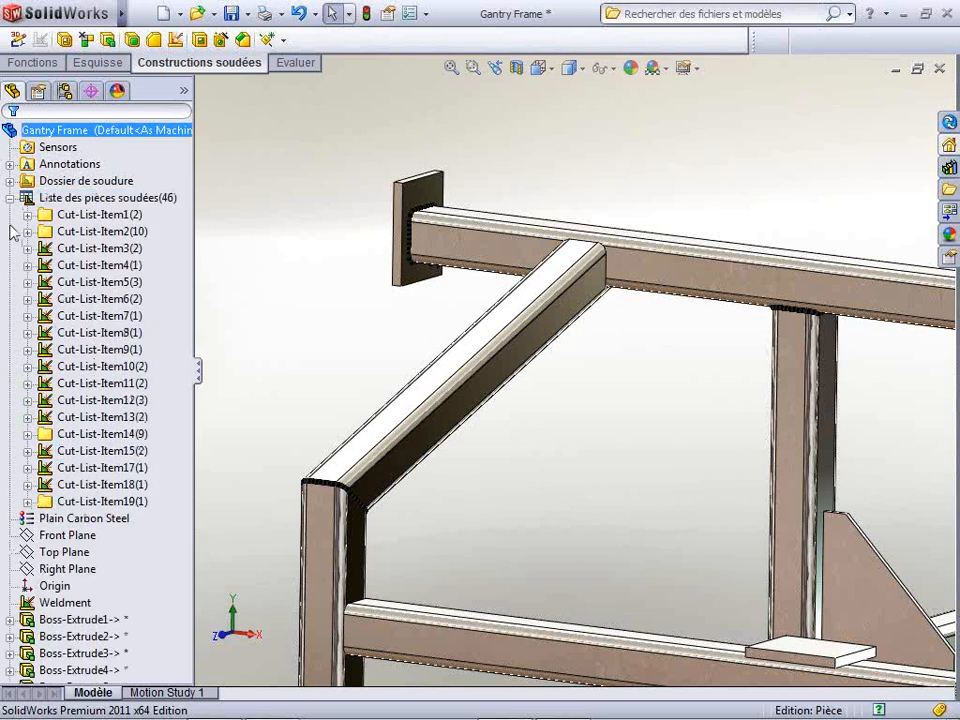
- Collapse the cut list, expand the weld folder's 5mm fillet group, and highlight its weld beads in the model
click(10, 198)
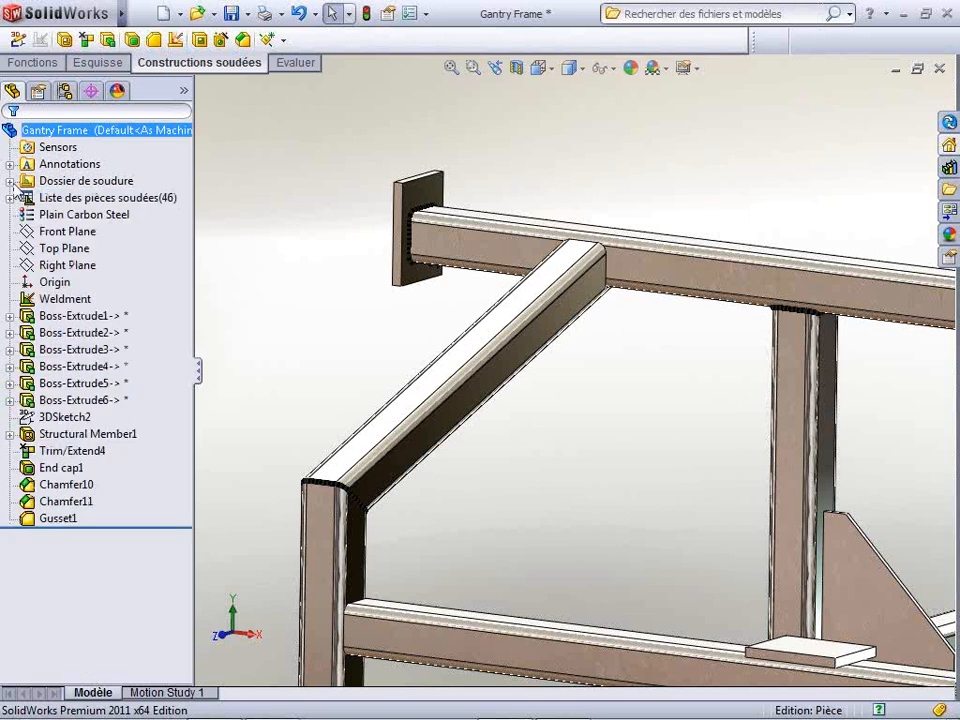
click(10, 181)
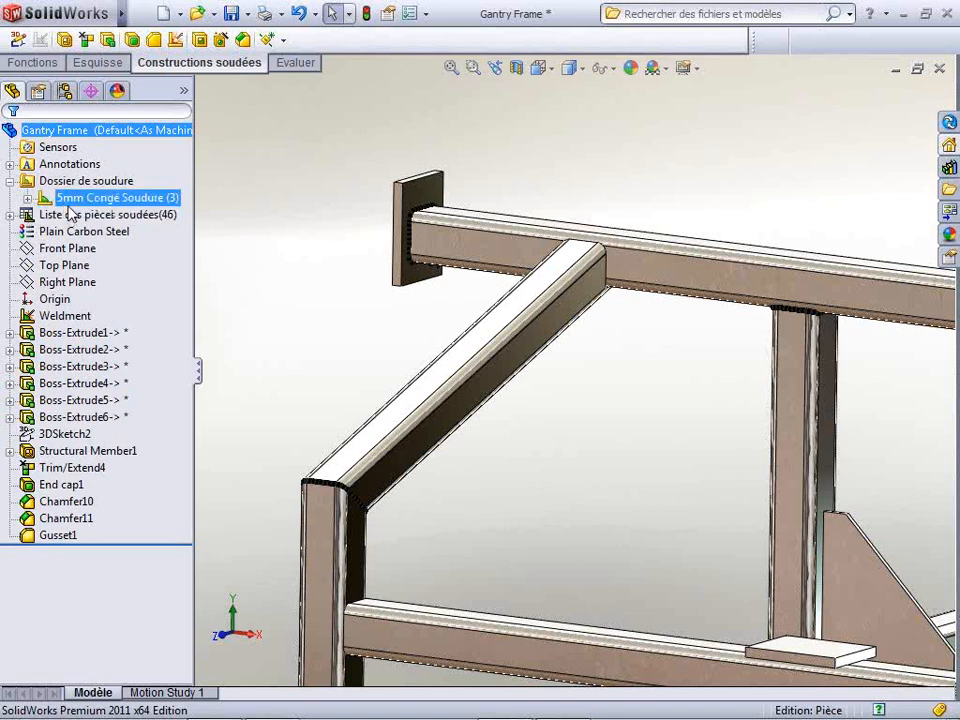
click(27, 198)
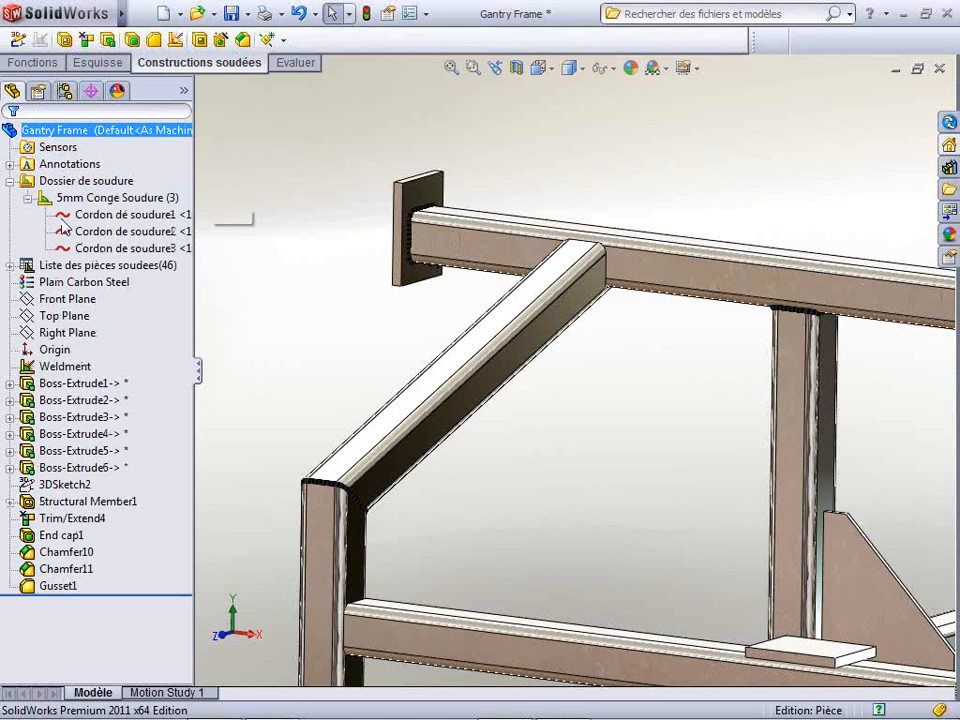
click(125, 214)
shift+click(107, 233)
click(106, 233)
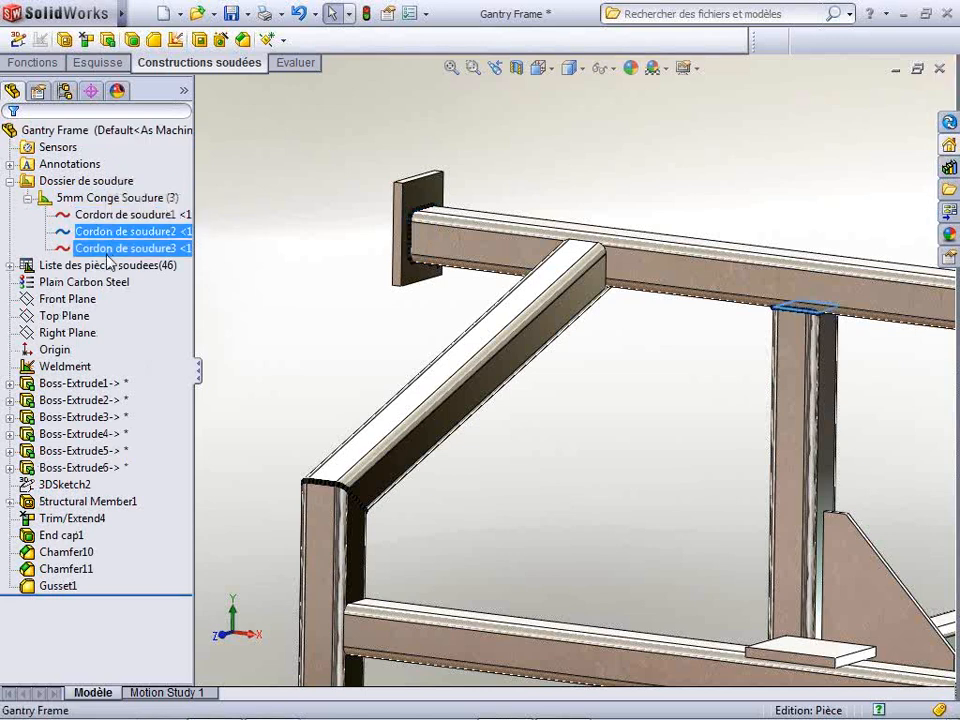
click(98, 248)
click(76, 199)
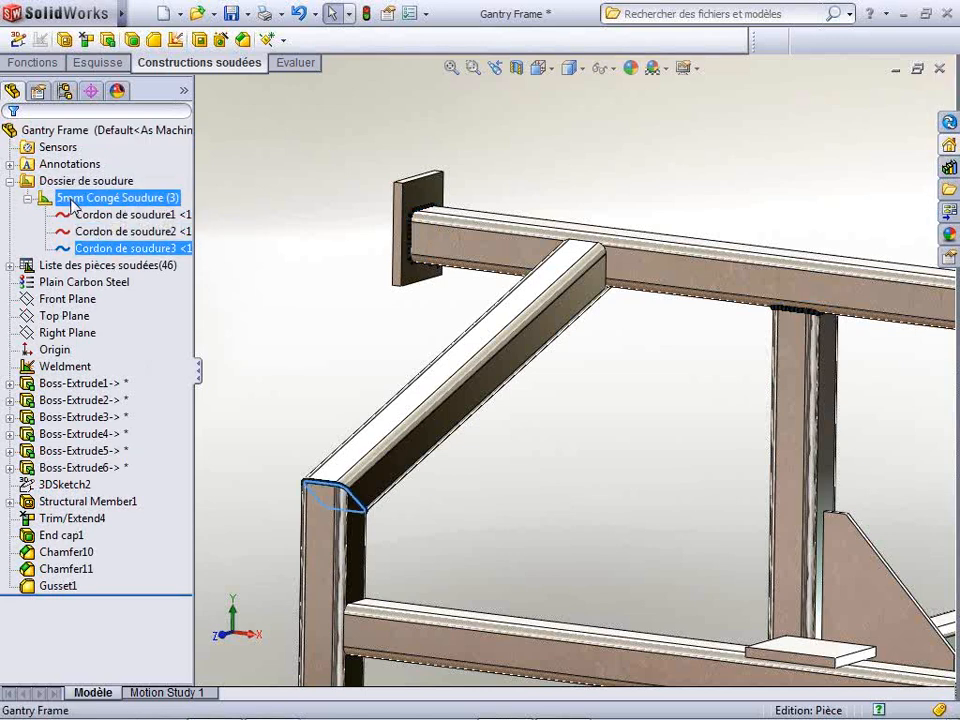
- In the 5mm fillet weld group's properties, set the weld material to qwert and the weld process to 12345
right_click(71, 203)
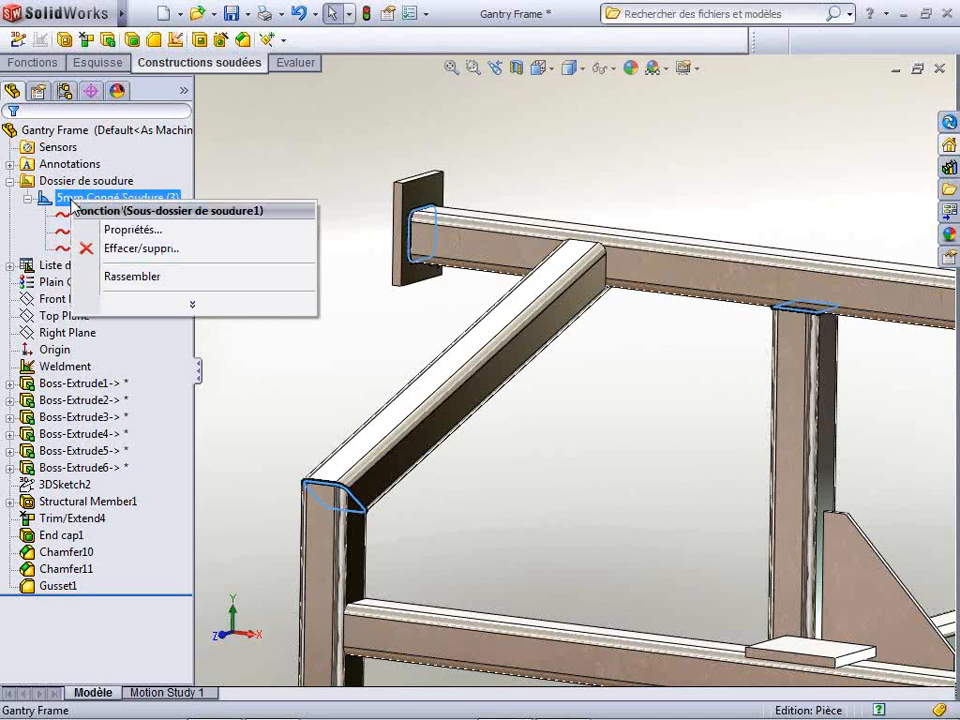
click(113, 231)
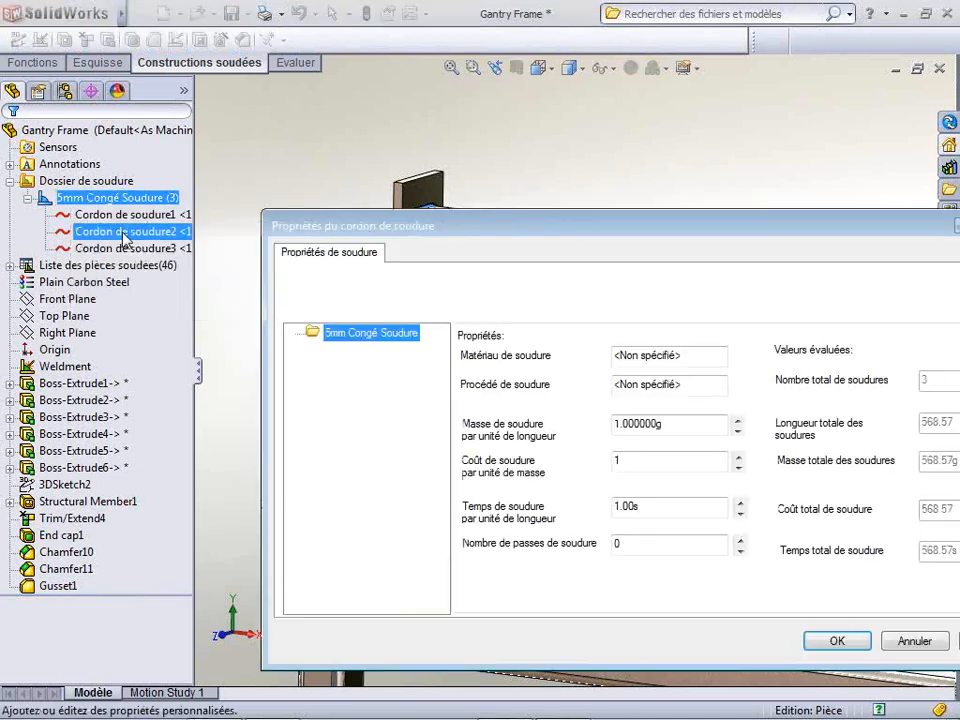
drag(580, 237, 387, 149)
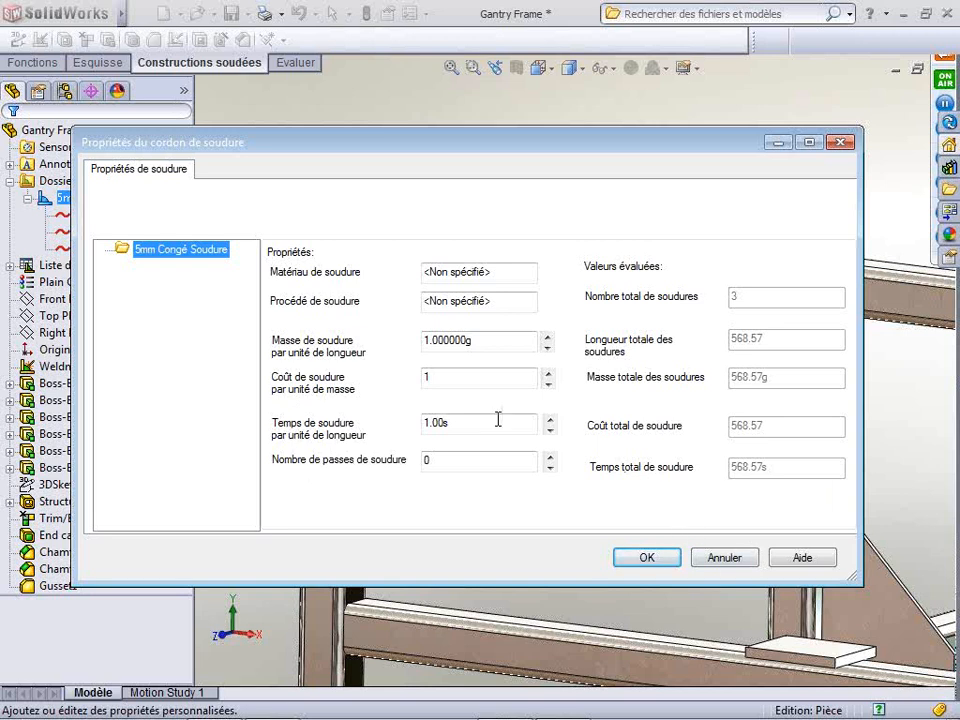
click(509, 281)
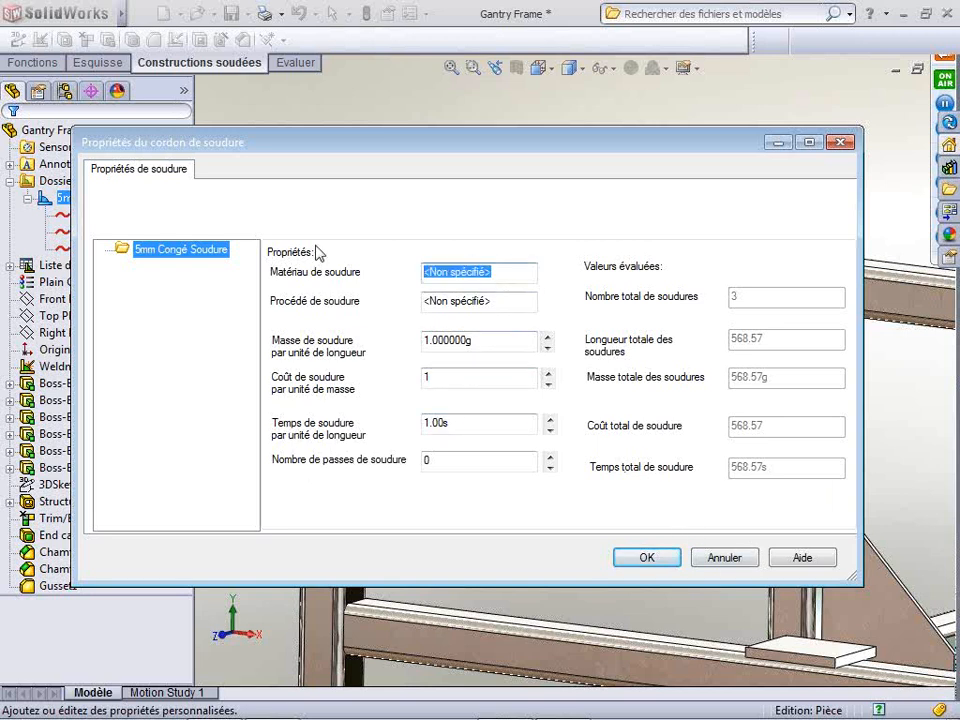
text(qwert)
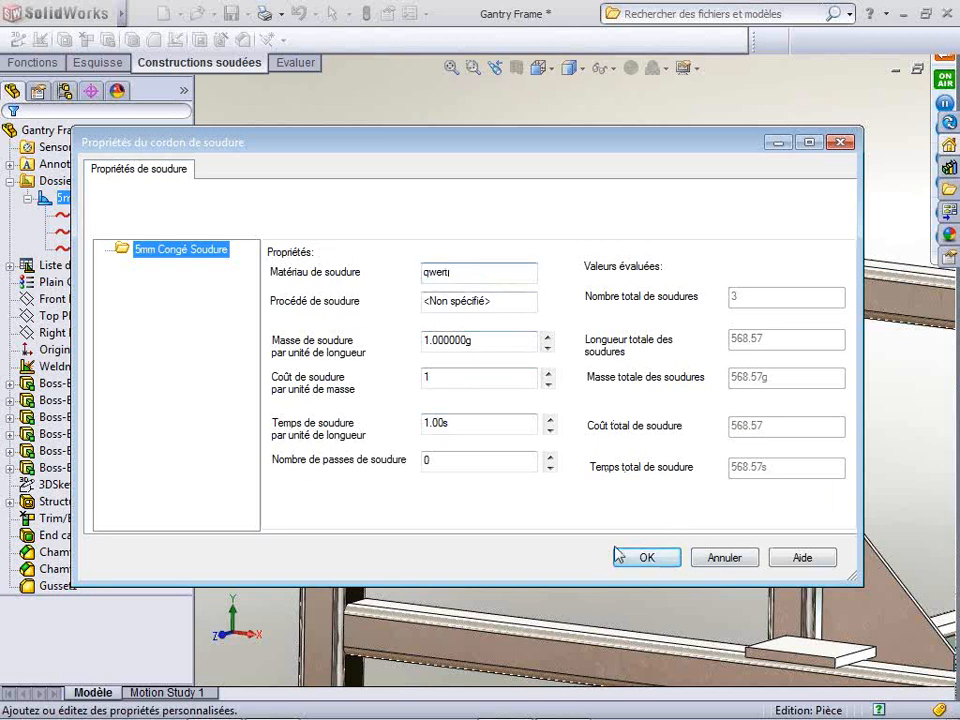
key(Tab)
text(12345)
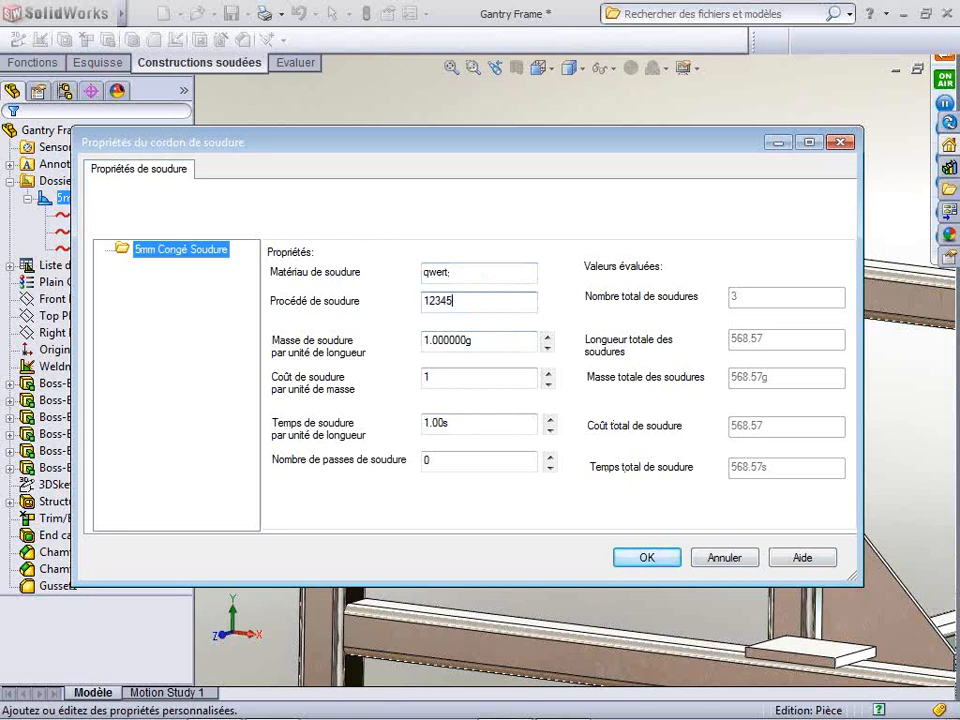
click(660, 562)
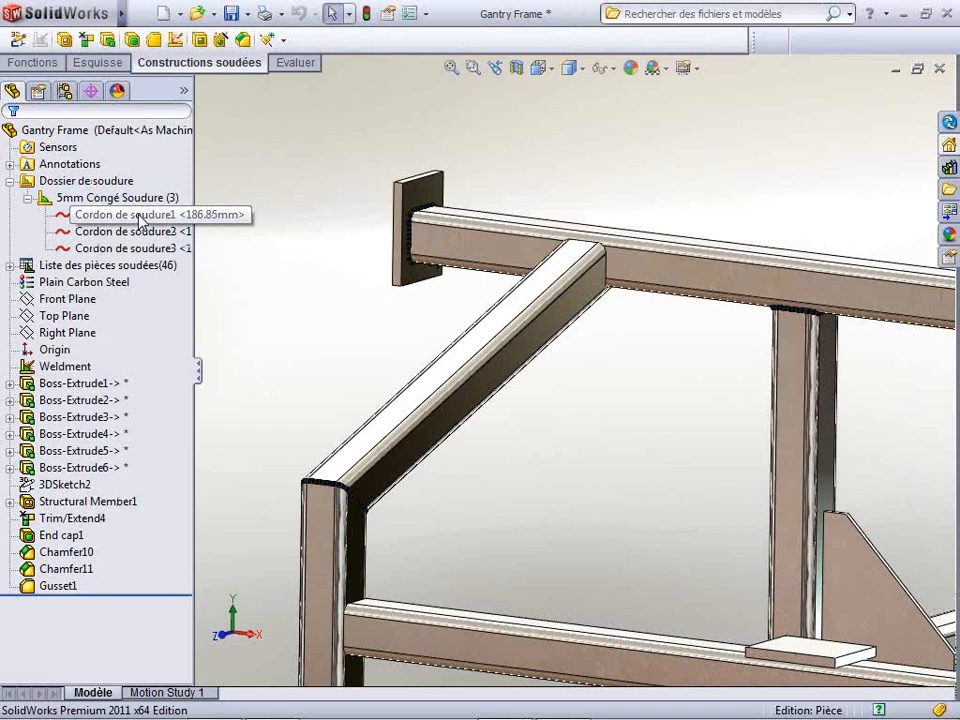
- Start a weld bead with smart weld selection along the joint between the vertical post's face and the triangular gusset
click(141, 218)
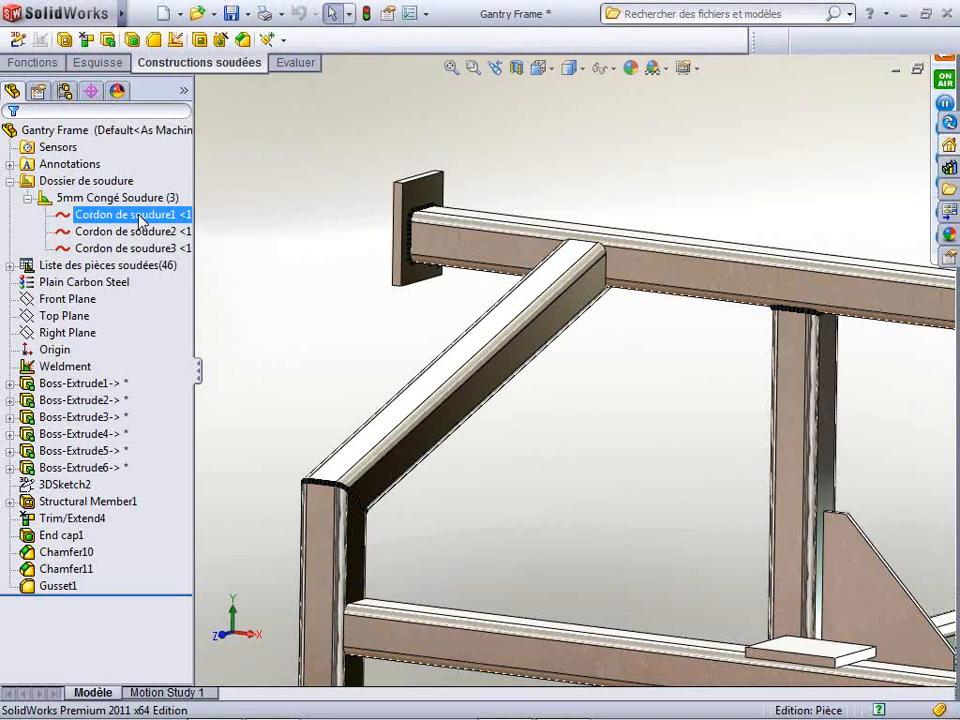
click(737, 627)
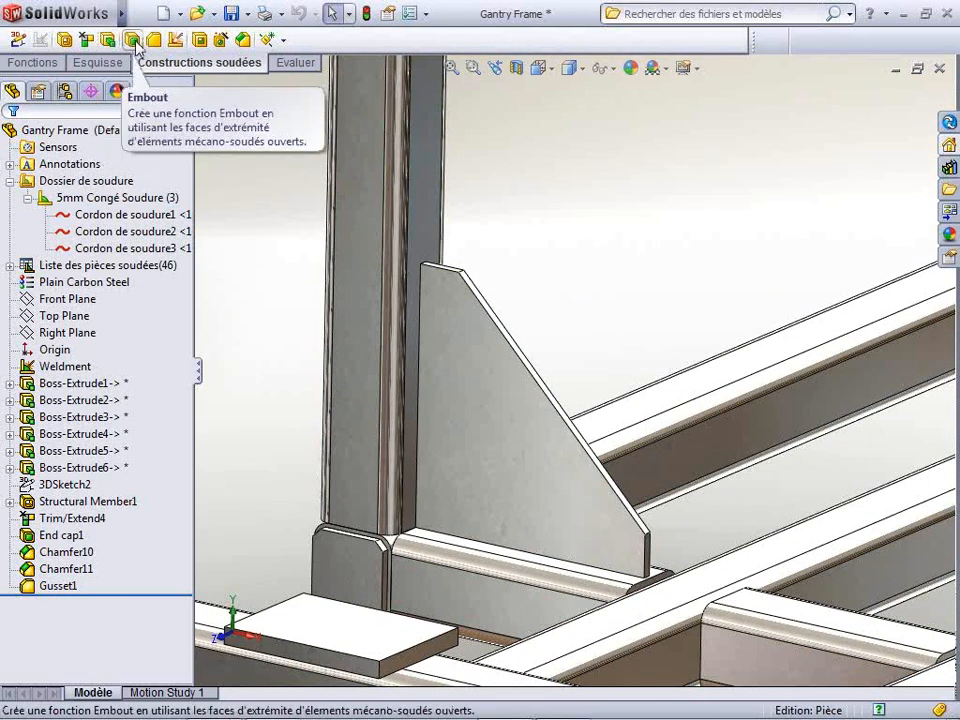
click(178, 41)
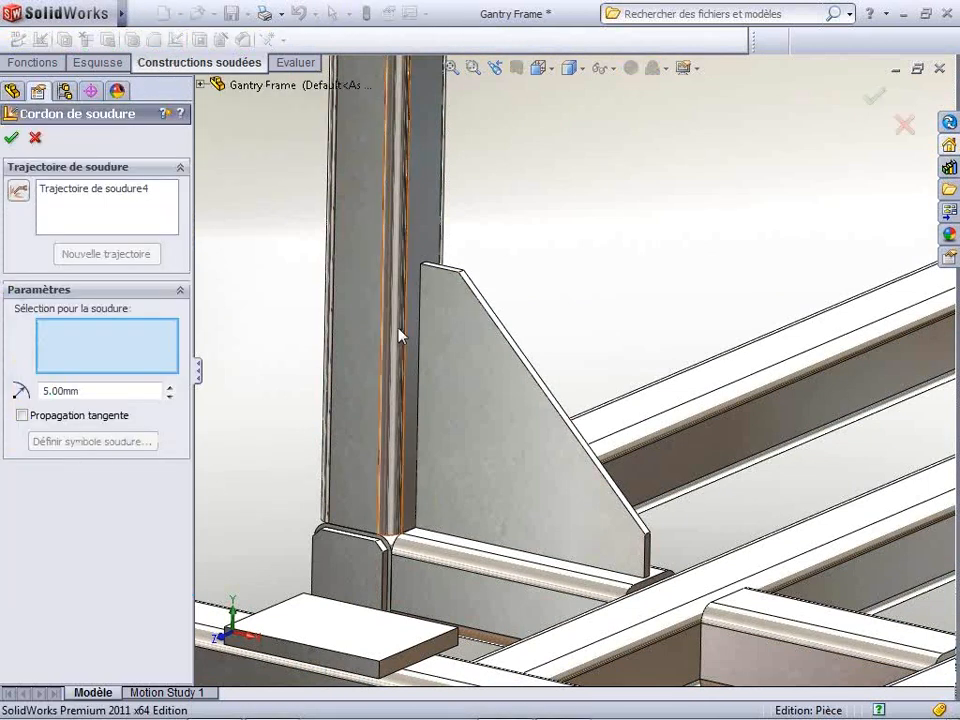
click(18, 192)
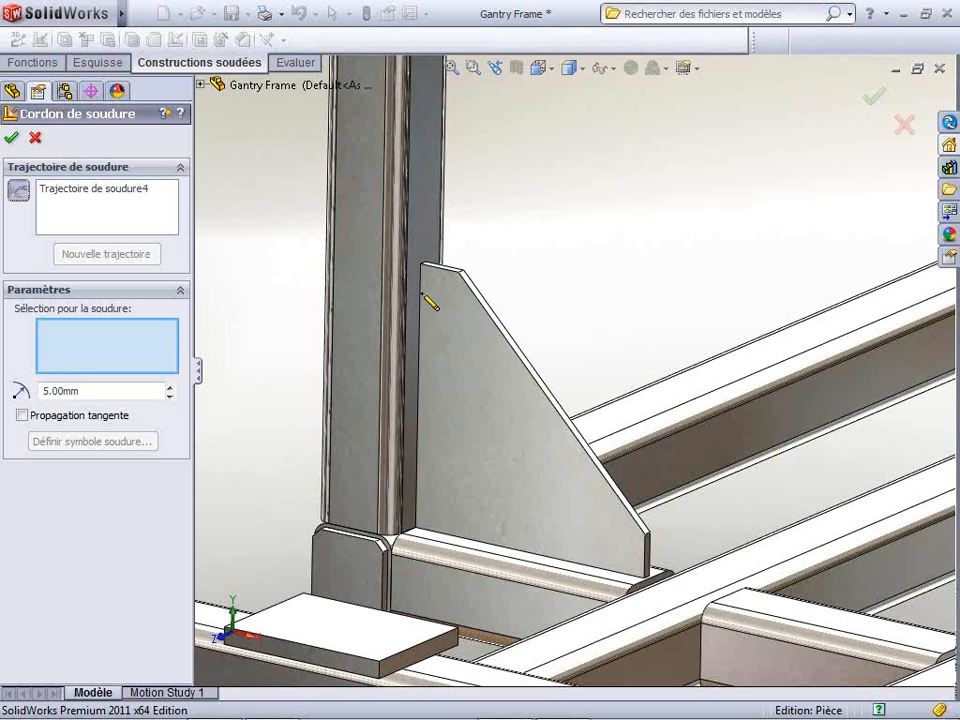
drag(412, 282, 430, 310)
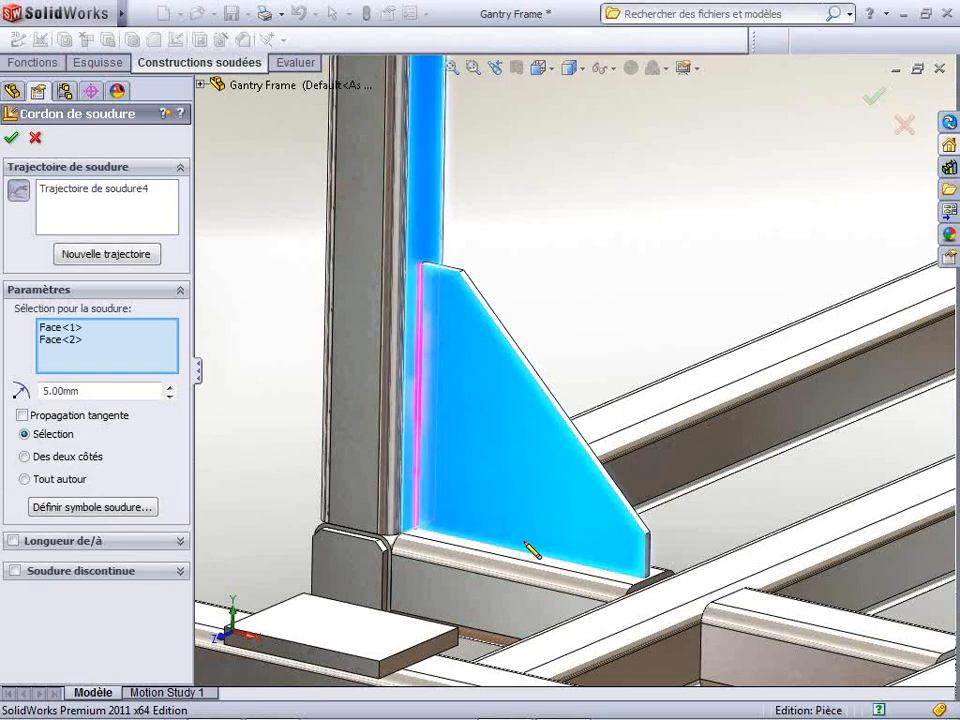
- Add smart weld paths where the gusset meets the lower beam and where the small flat plate meets its beam
drag(526, 559, 540, 543)
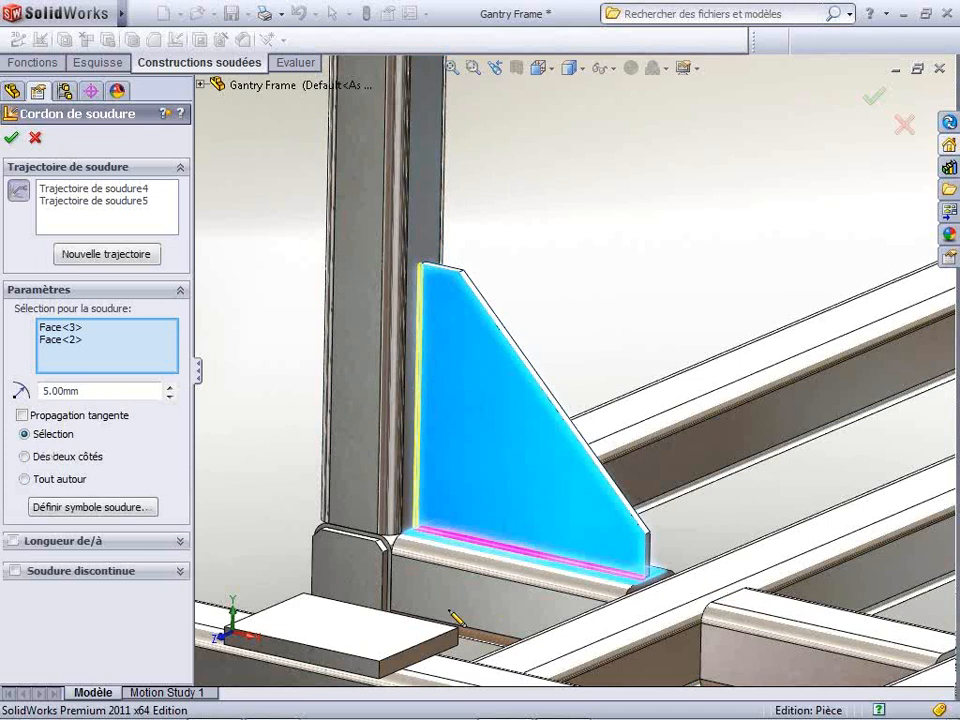
right_click(426, 664)
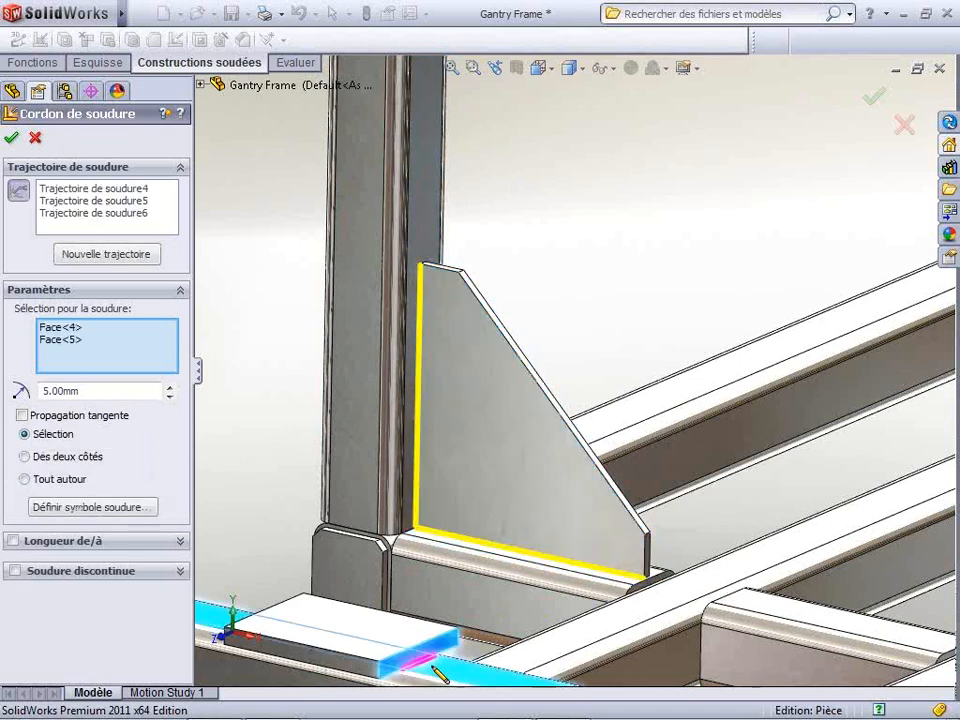
middle_drag(394, 641, 610, 545)
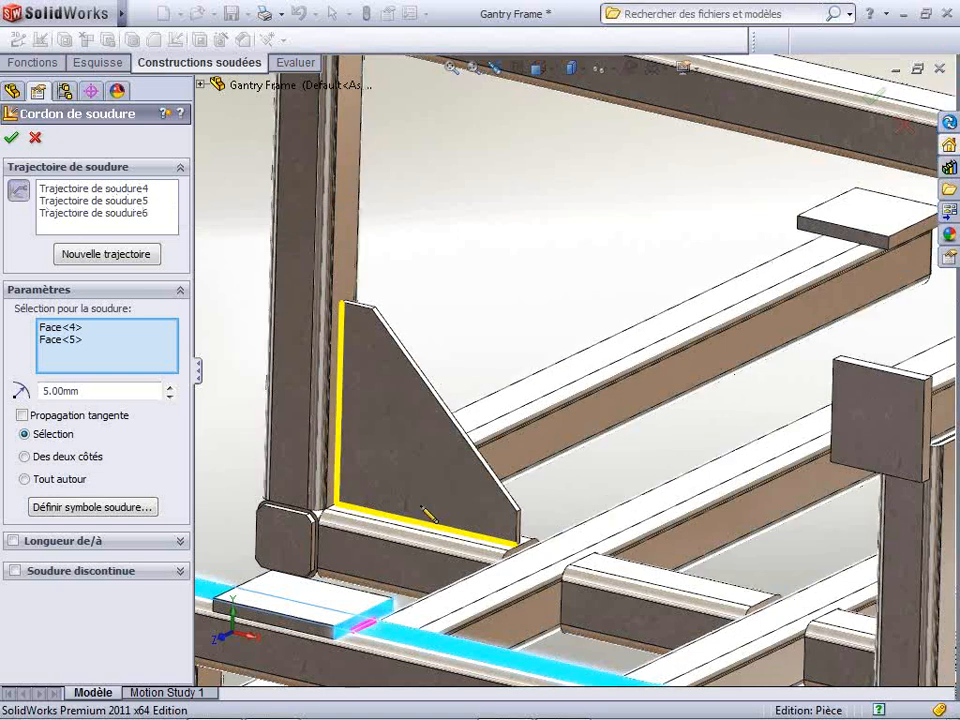
- Delete the flat plate's and the gusset base's weld paths, keeping only the path along the post
click(96, 213)
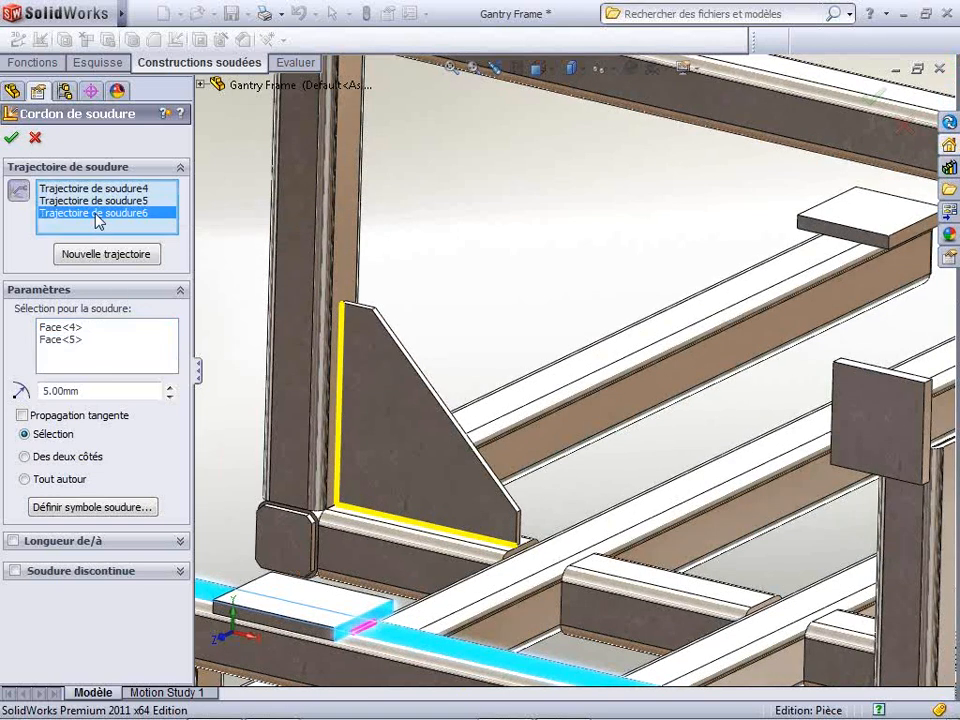
key(Delete)
click(98, 201)
key(Delete)
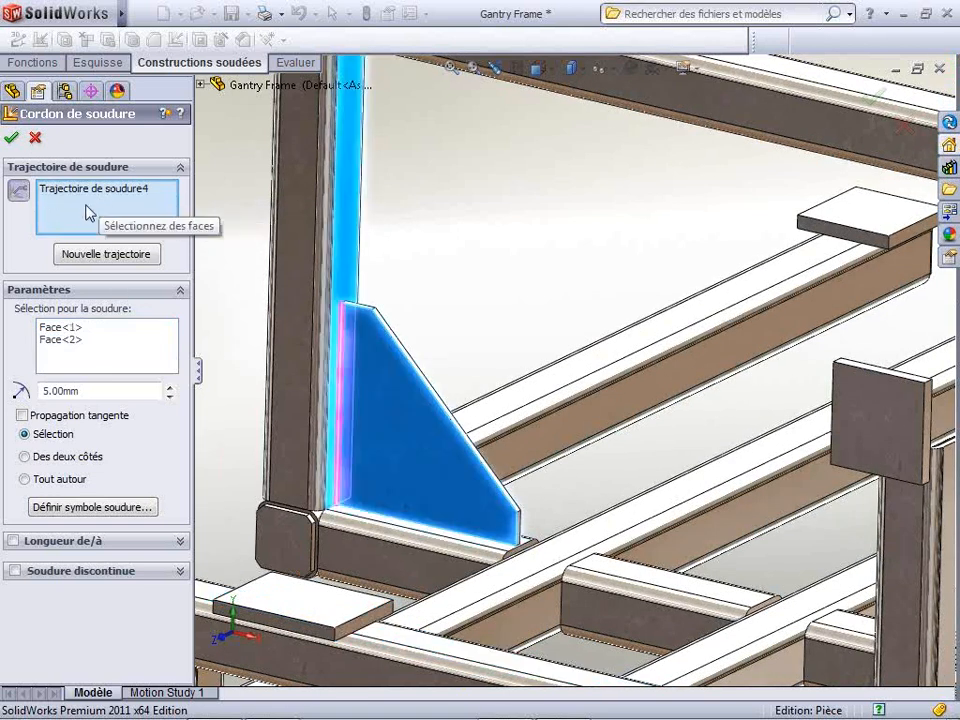
- Apply the gusset-to-post weld on both sides as an intermittent bead with a 7.49 mm weld length, and create it
click(25, 457)
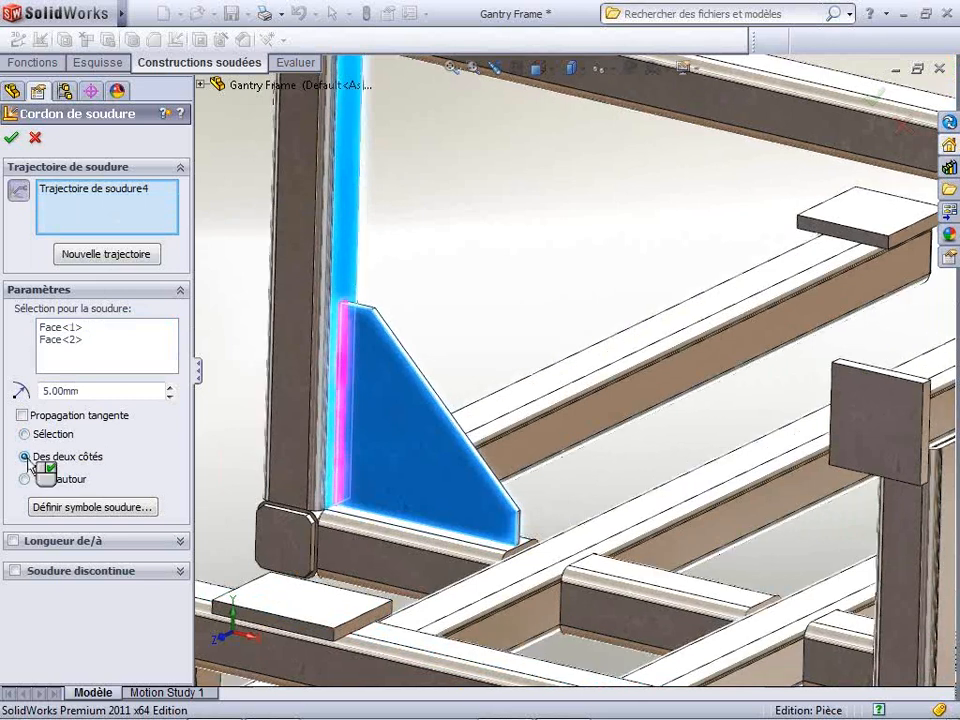
scroll(306, 429, down, 5)
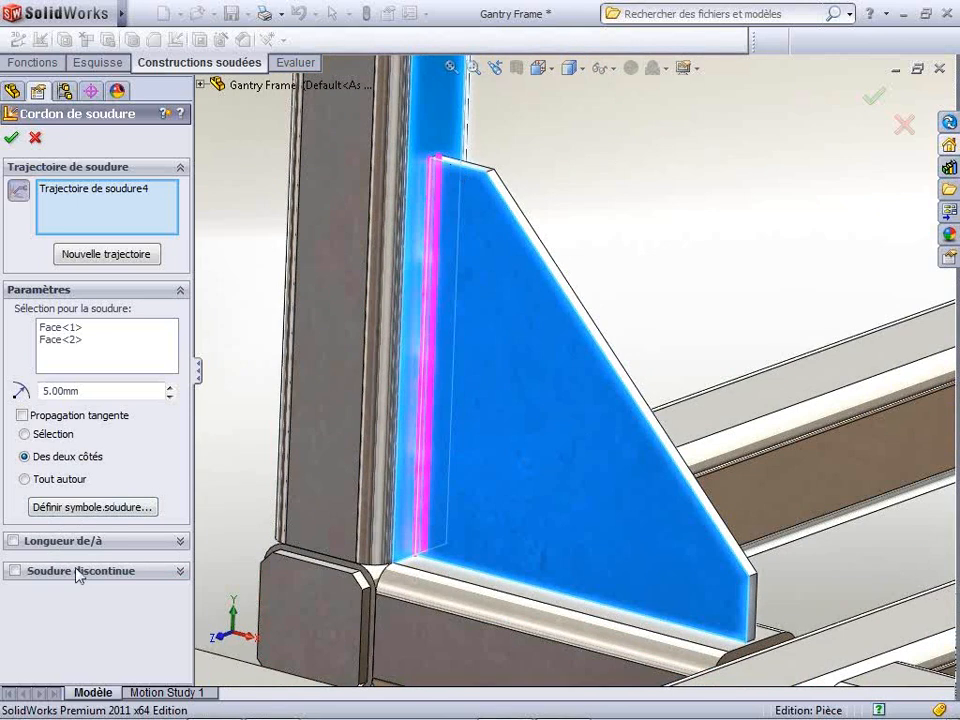
click(78, 571)
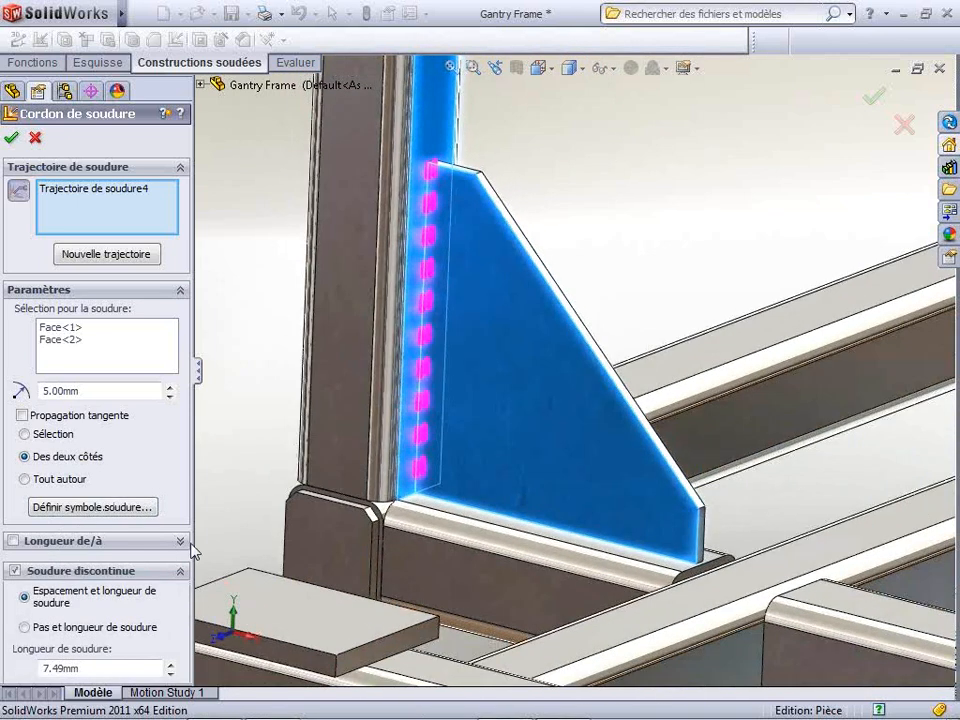
click(171, 665)
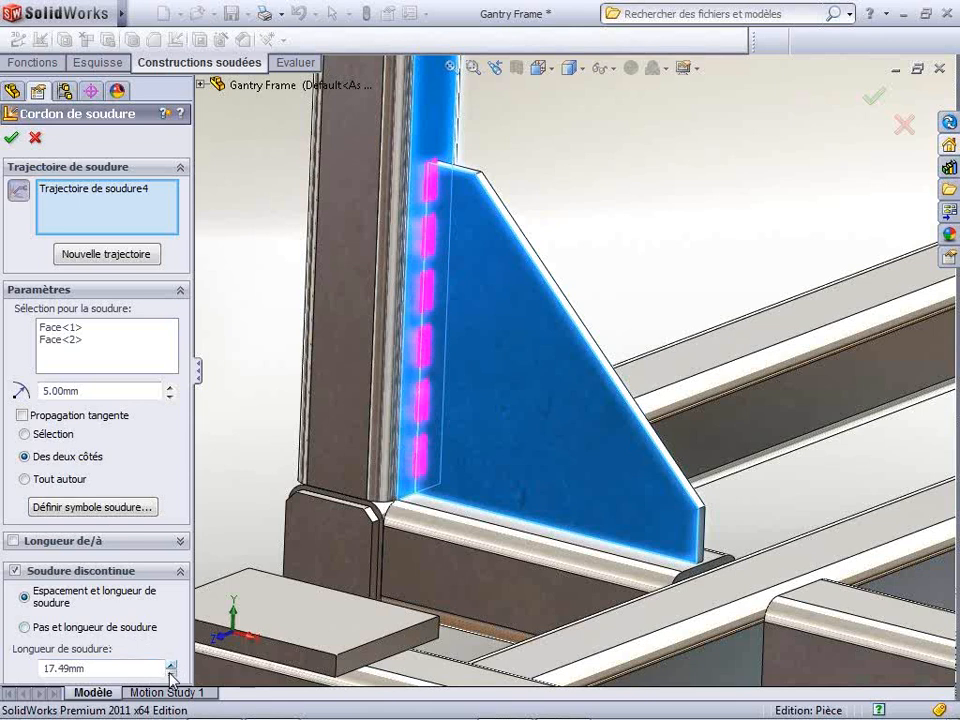
click(171, 673)
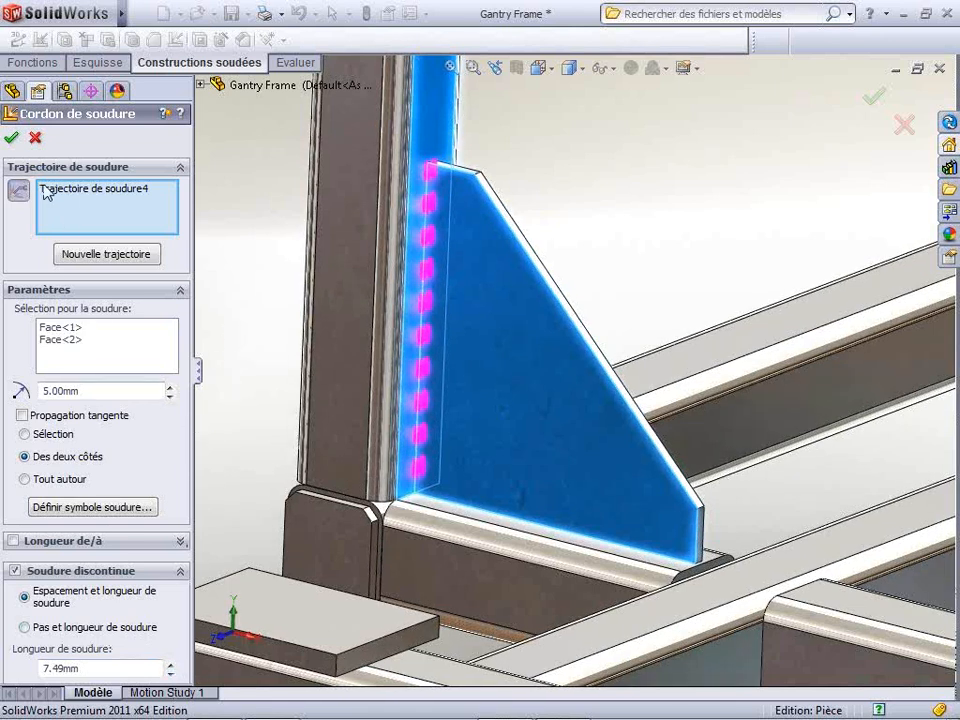
click(11, 137)
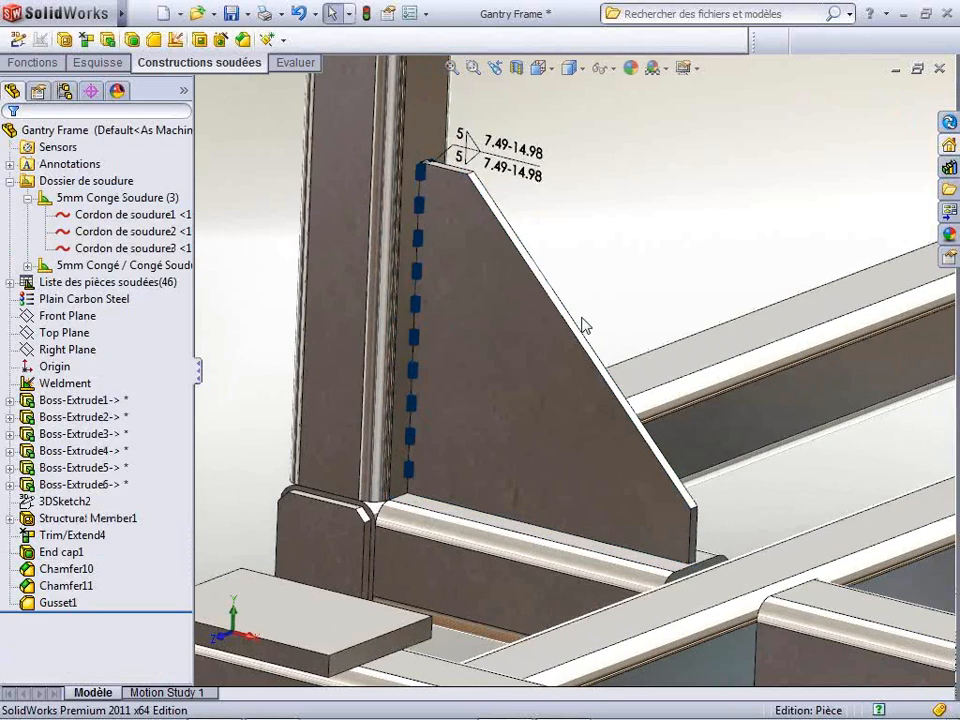
- Move the intermittent weld's symbol away from the gusset and check its ANSI weld symbol properties without changing them
middle_drag(583, 325, 560, 180)
mouse_move(560, 180)
mouse_down()
mouse_move(640, 158)
mouse_move(619, 150)
mouse_up()
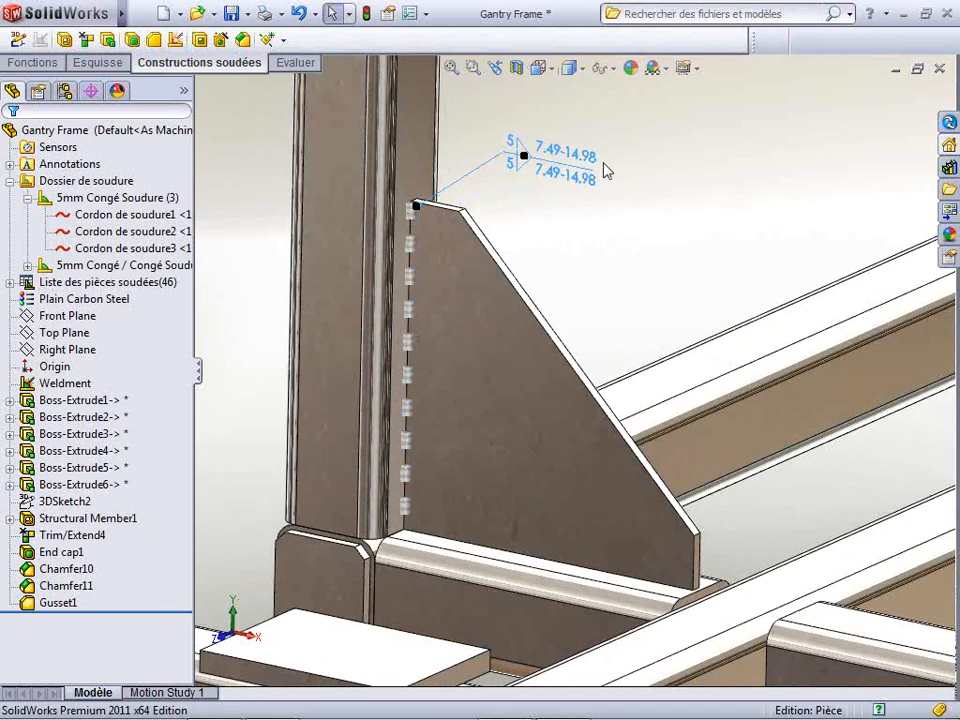
double_click(549, 162)
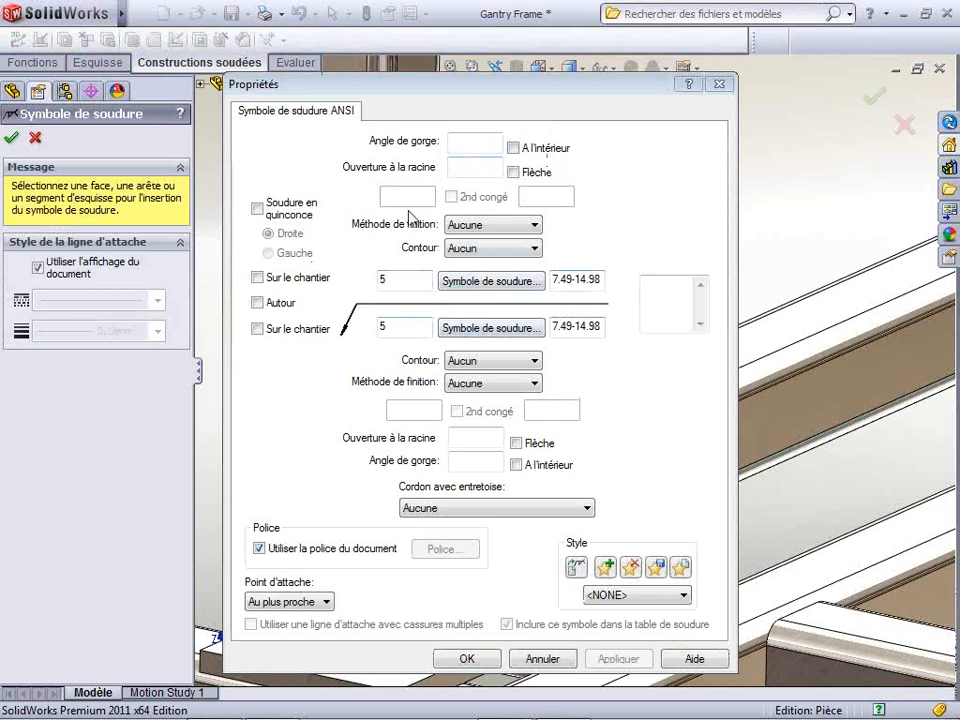
click(549, 662)
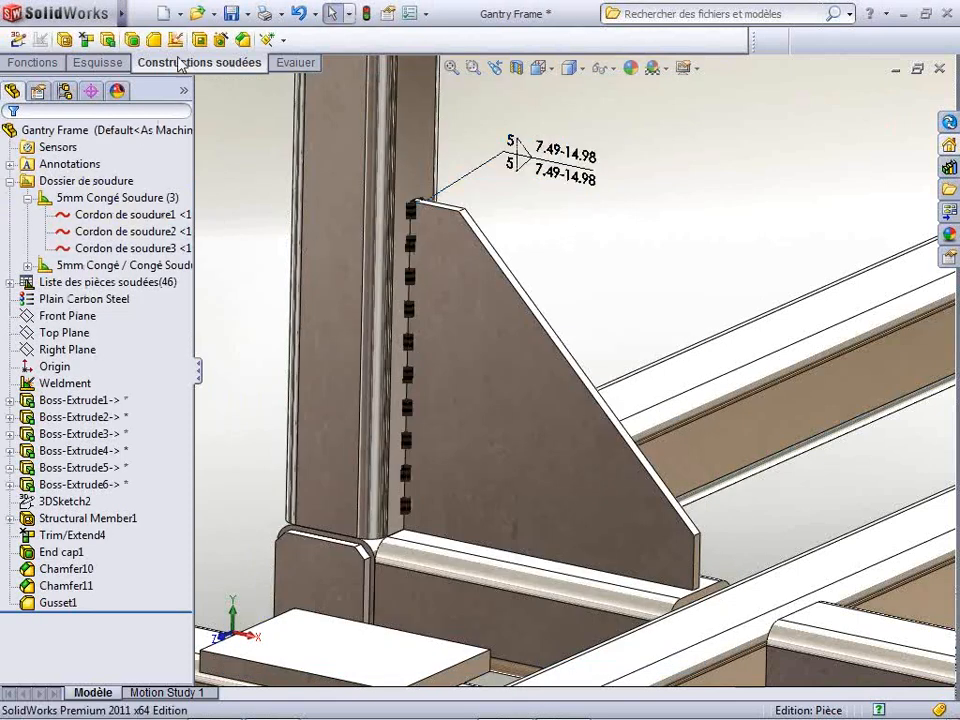
- Start a 5 mm partial-length weld bead along the gusset's edge on the lower beam, with its start point at 35 mm
click(133, 40)
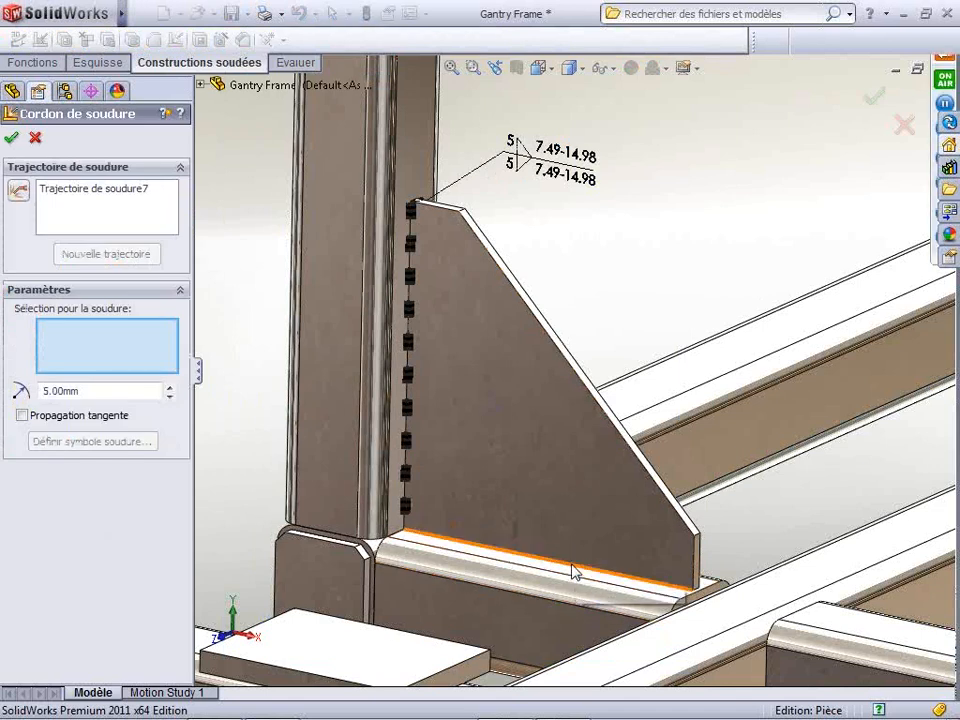
click(574, 572)
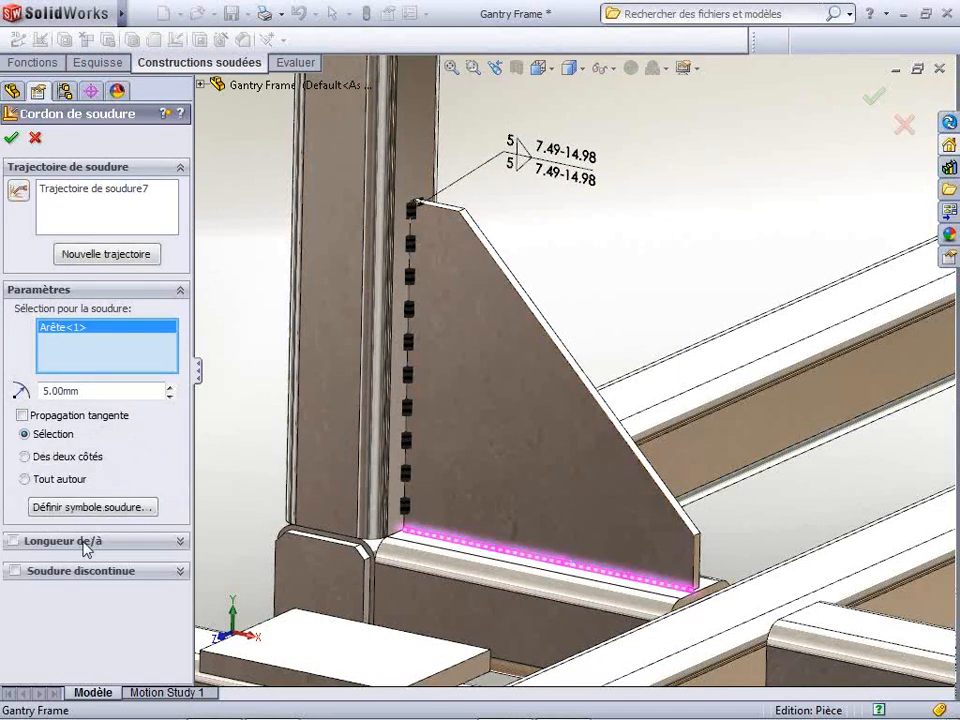
click(14, 540)
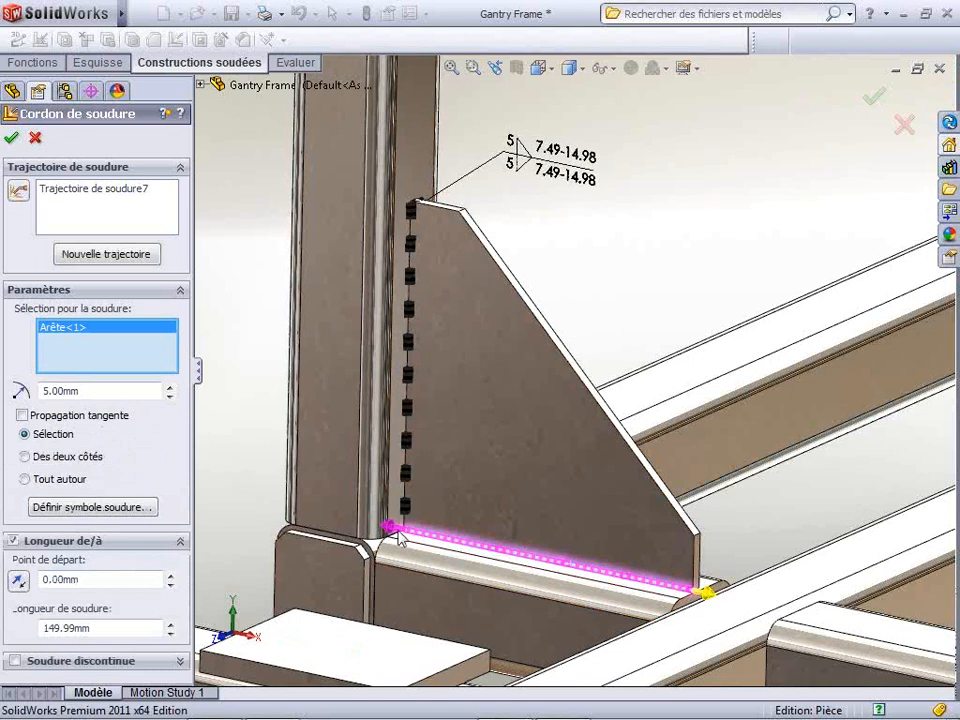
drag(398, 538, 468, 556)
drag(118, 579, 5, 598)
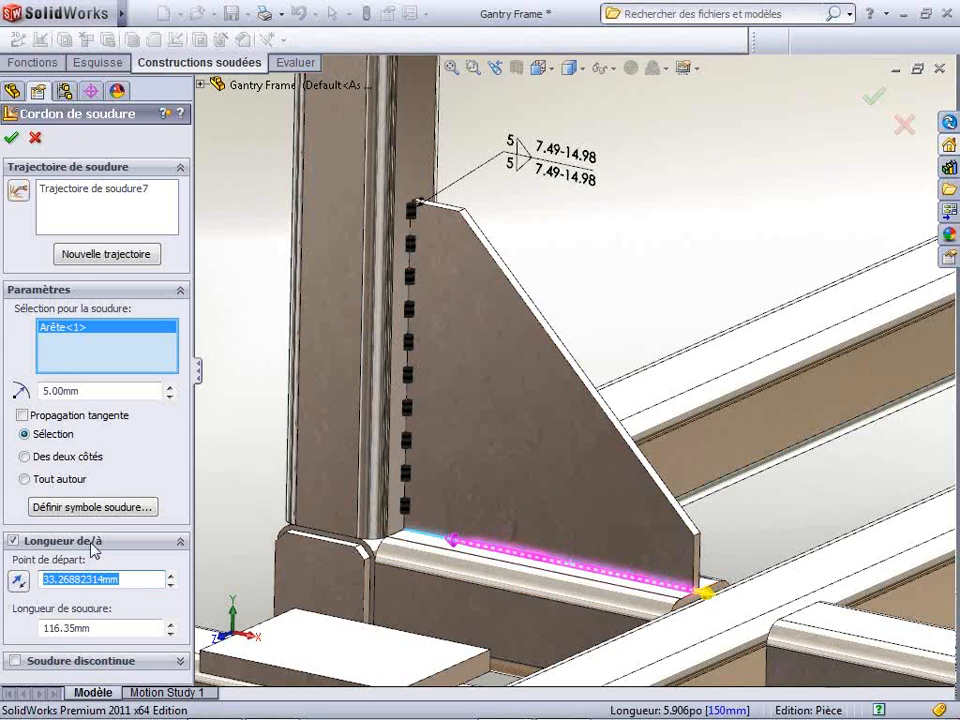
text(35)
key(Return)
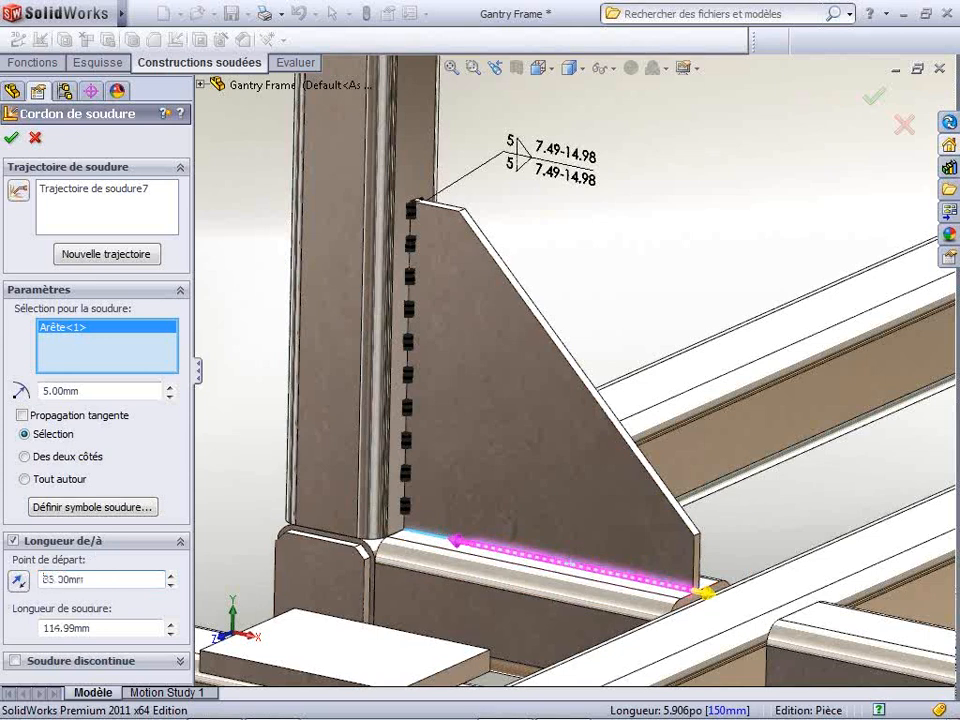
- Set the length of the gusset's base weld to 100 mm
mouse_move(455, 541)
mouse_down()
mouse_move(413, 539)
mouse_move(456, 546)
mouse_up()
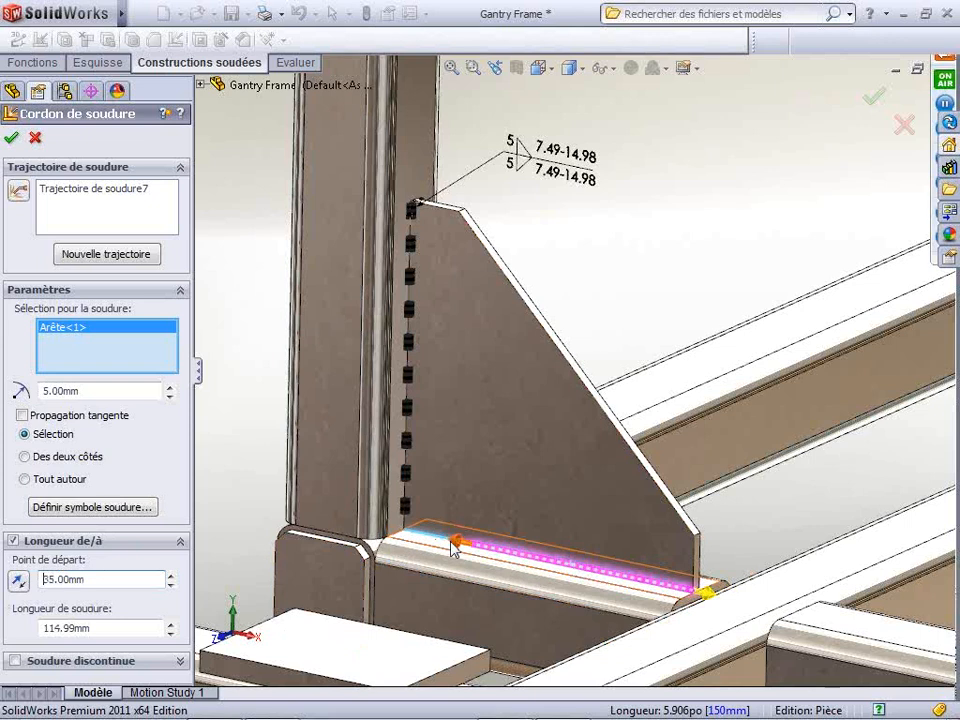
double_click(66, 628)
text(100)
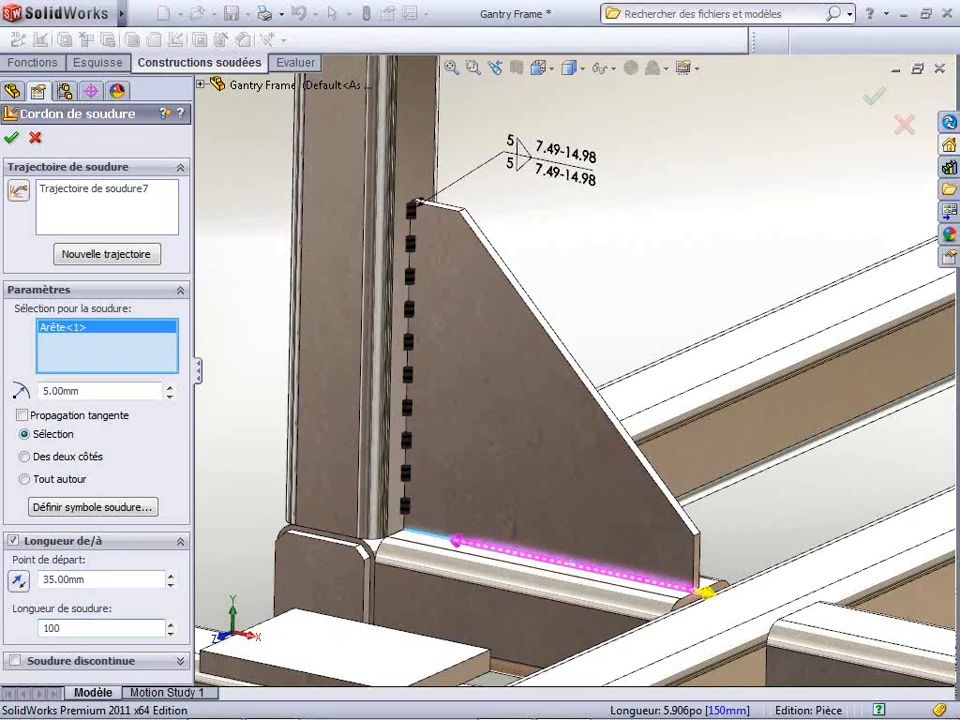
key(Return)
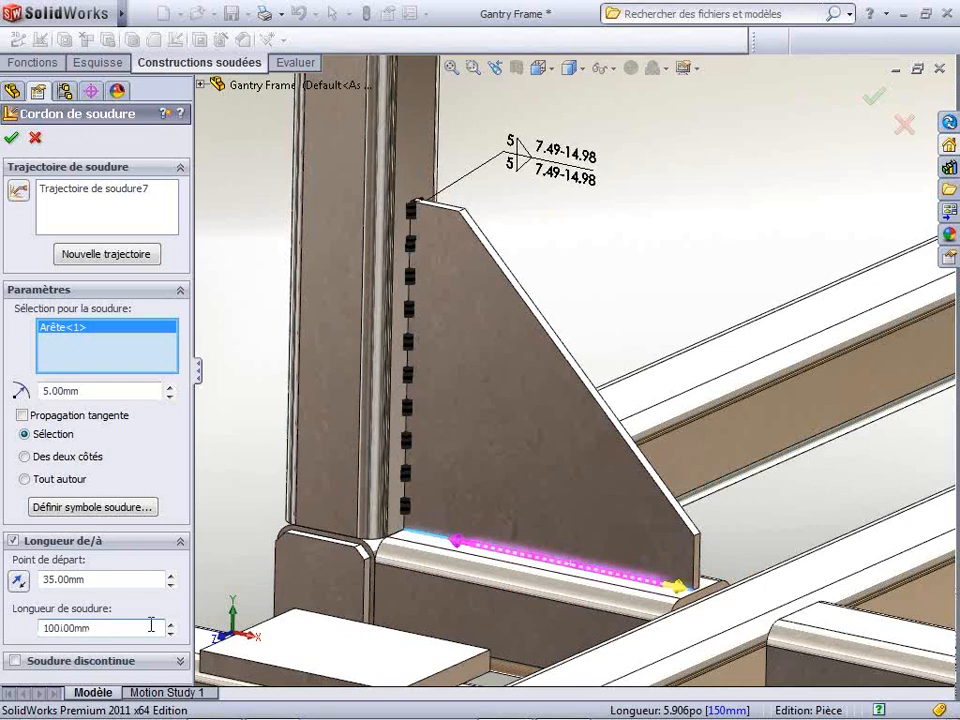
- Shift the base weld's start to about 35.75 mm, set its length to 60 mm, and create it on both sides
mouse_move(453, 540)
mouse_down()
mouse_move(420, 540)
mouse_move(489, 551)
mouse_move(468, 545)
mouse_up()
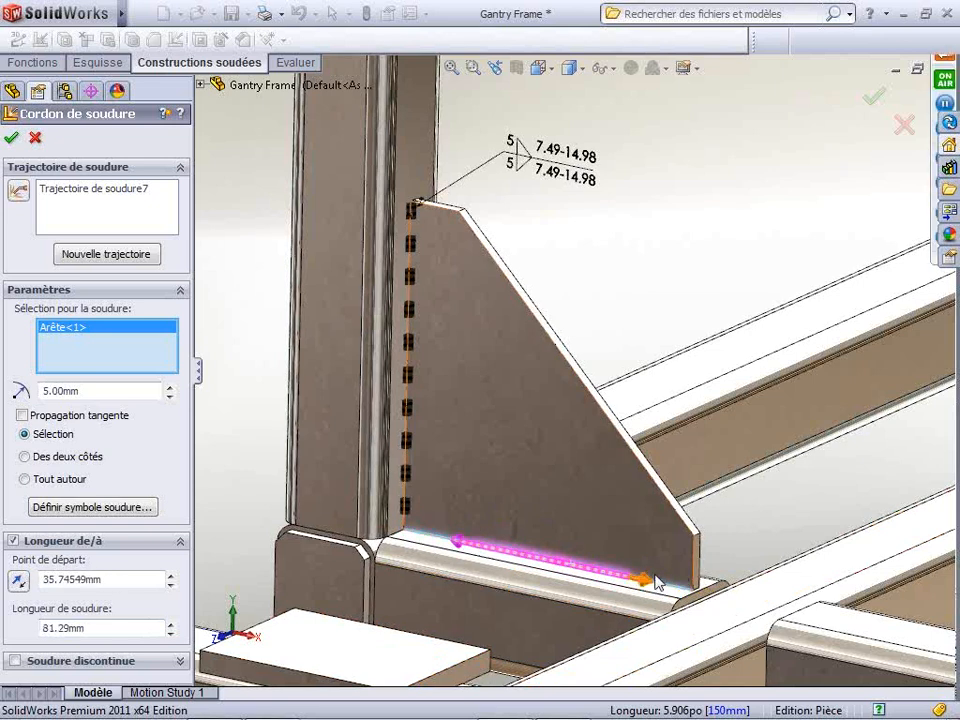
drag(657, 583, 582, 575)
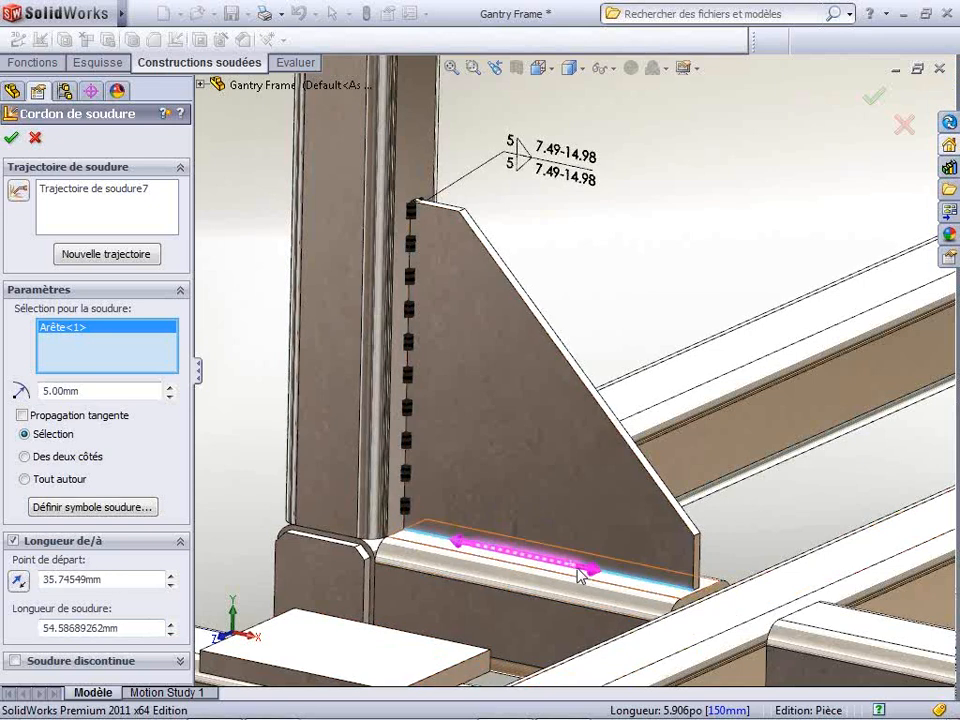
drag(134, 627, 8, 640)
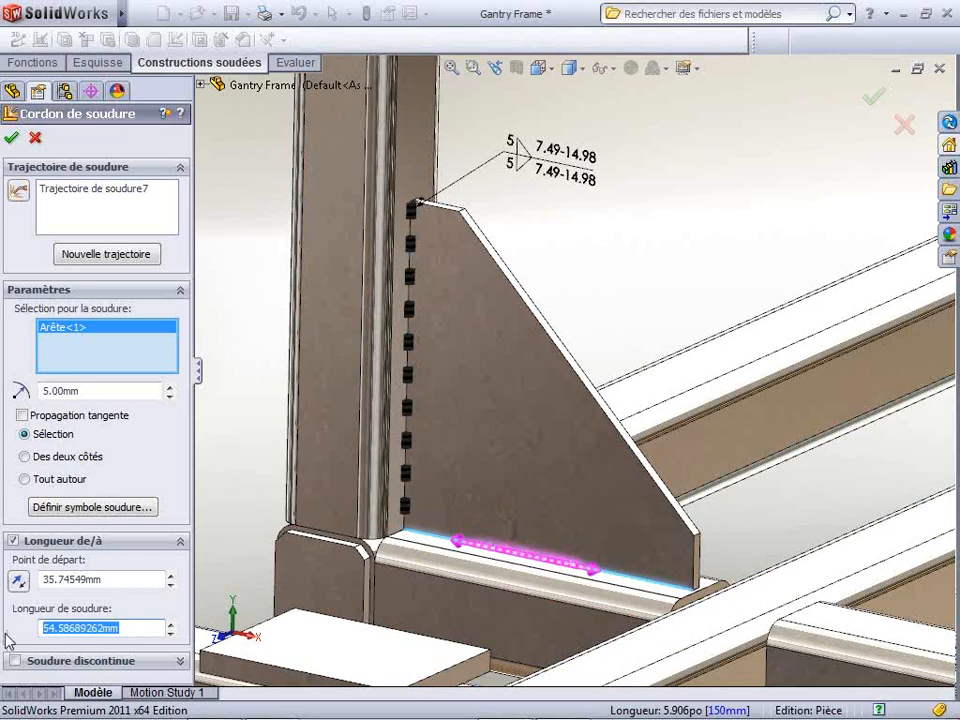
text(60)
key(Return)
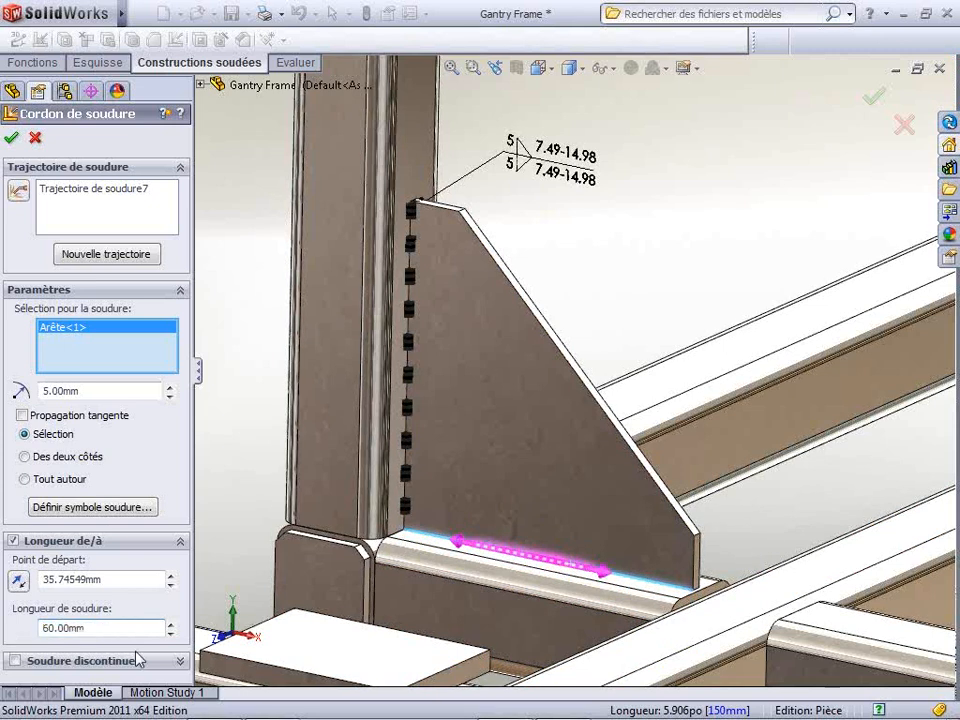
click(26, 456)
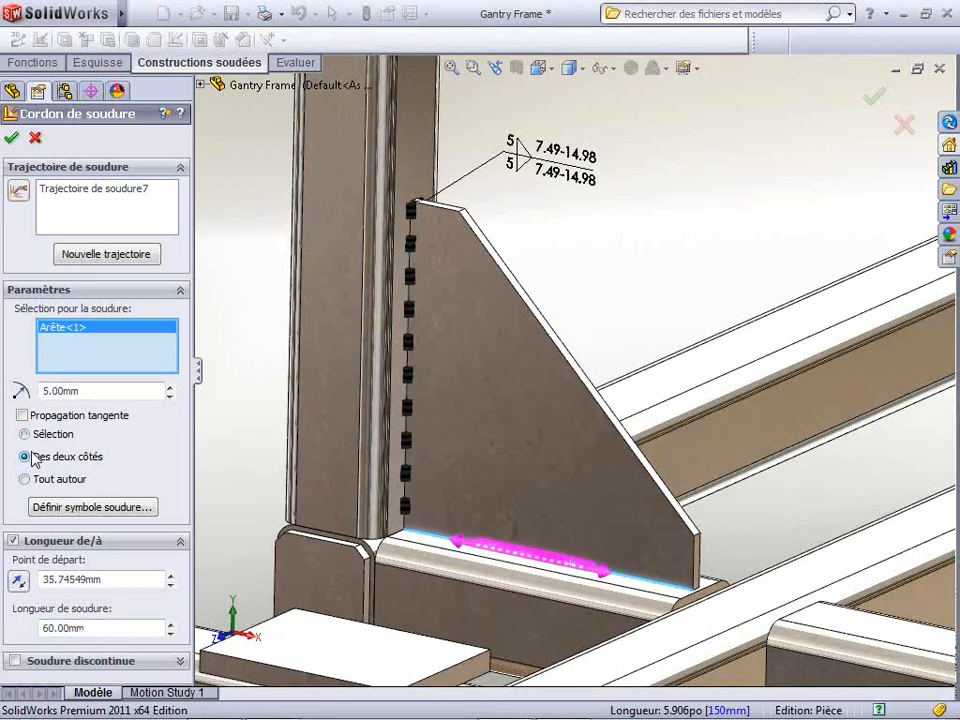
click(11, 137)
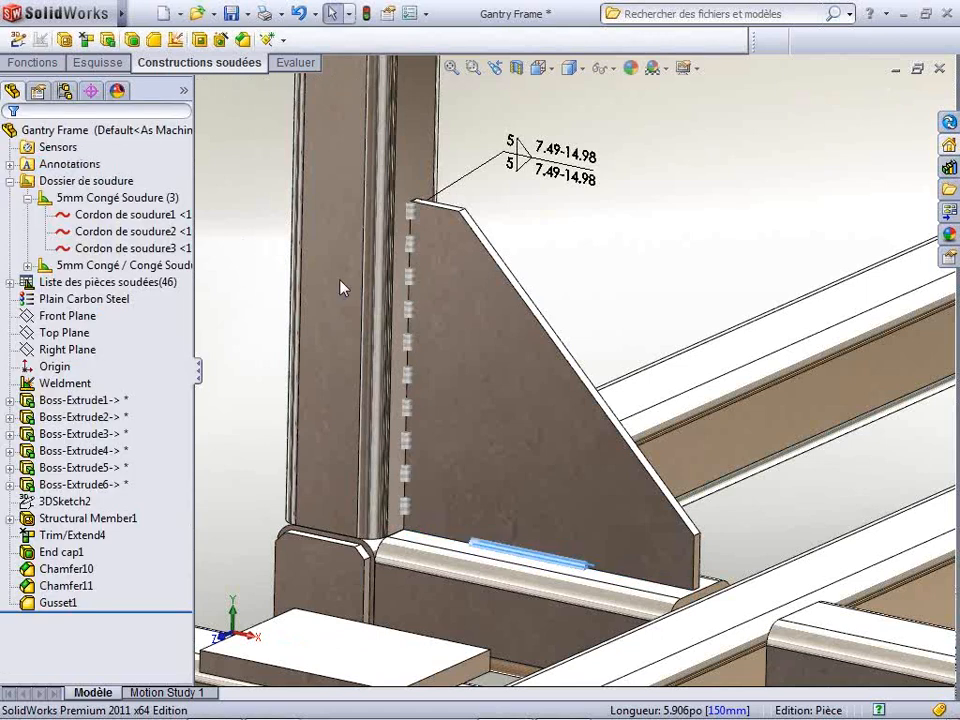
- Move the gusset base weld's symbol clear of the gusset and inspect the bead from both sides
click(668, 259)
key(ctrl+shift+z)
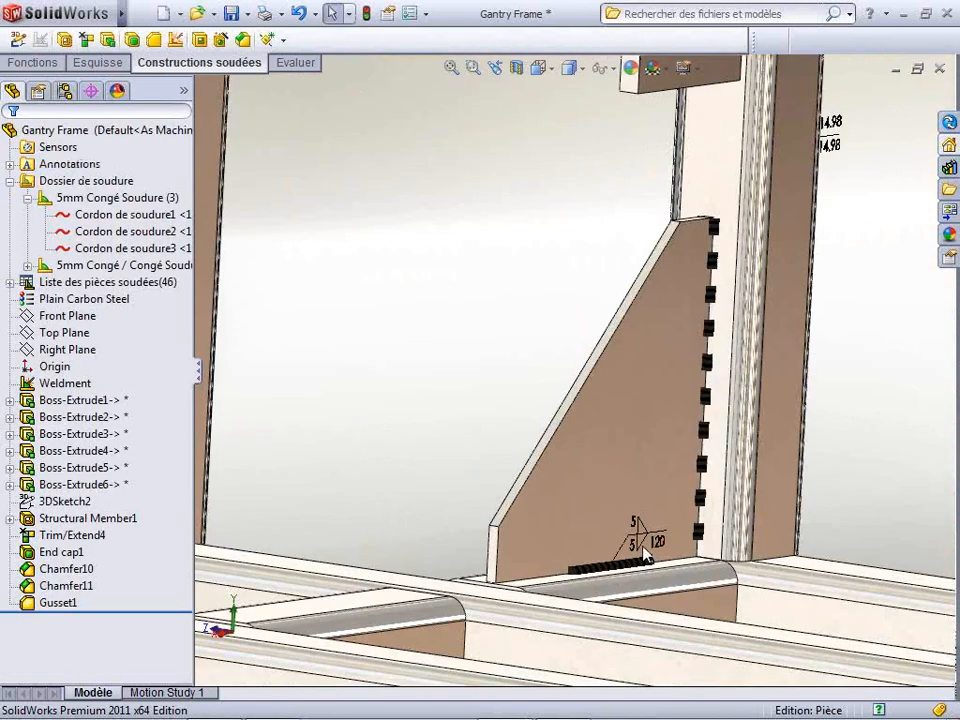
drag(643, 553, 403, 405)
key(ctrl+shift+z)
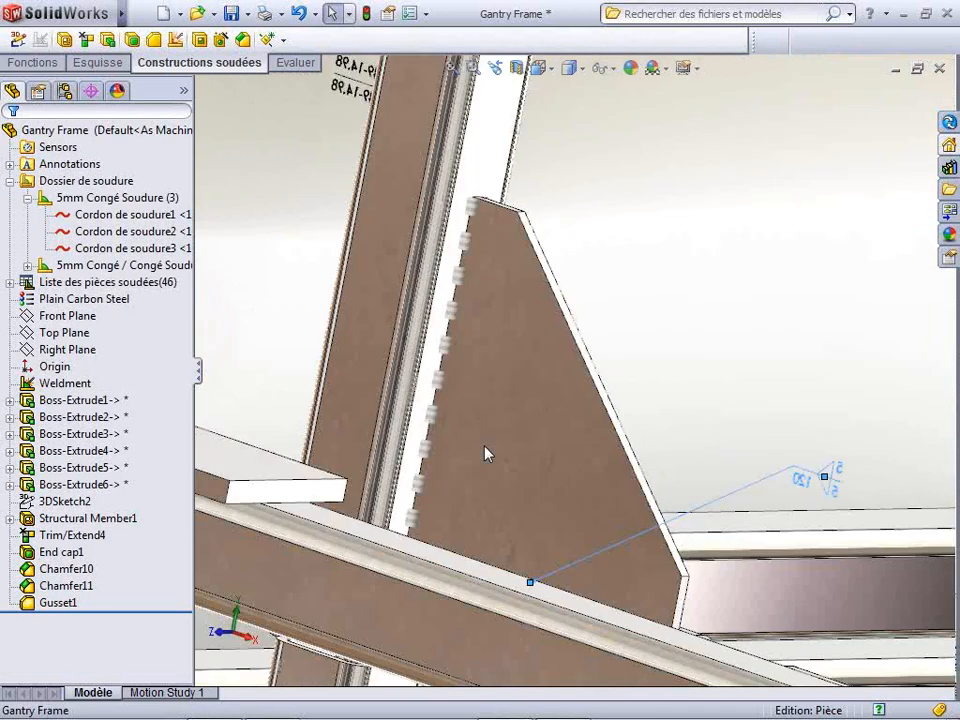
key(ctrl+shift+z)
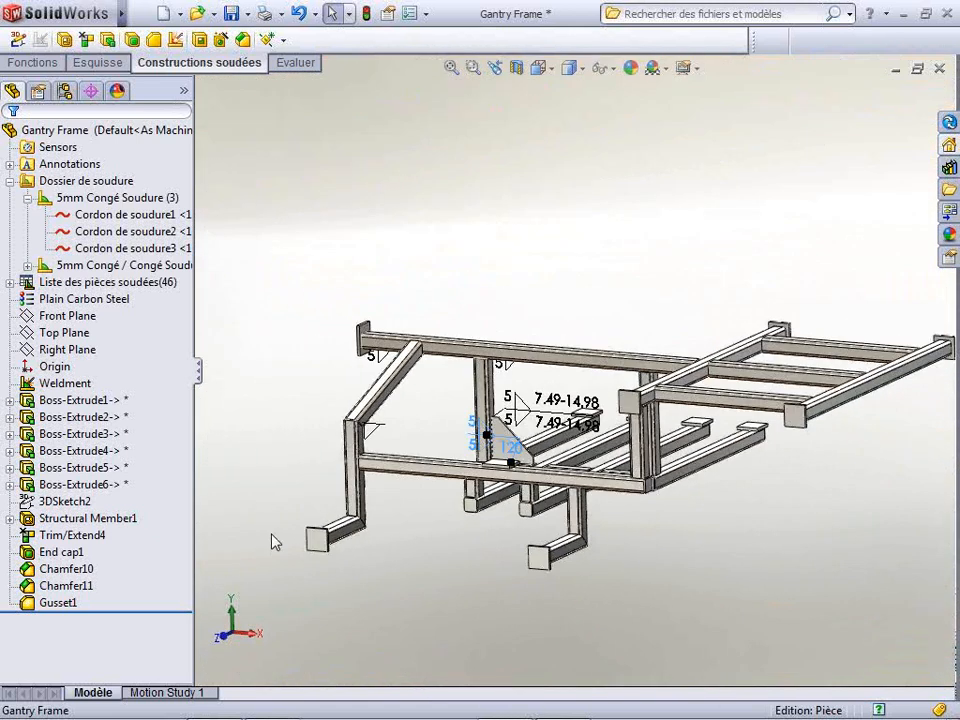
- Make a drawing from the weldment part, opening the existing drawing file that shares its name
click(180, 14)
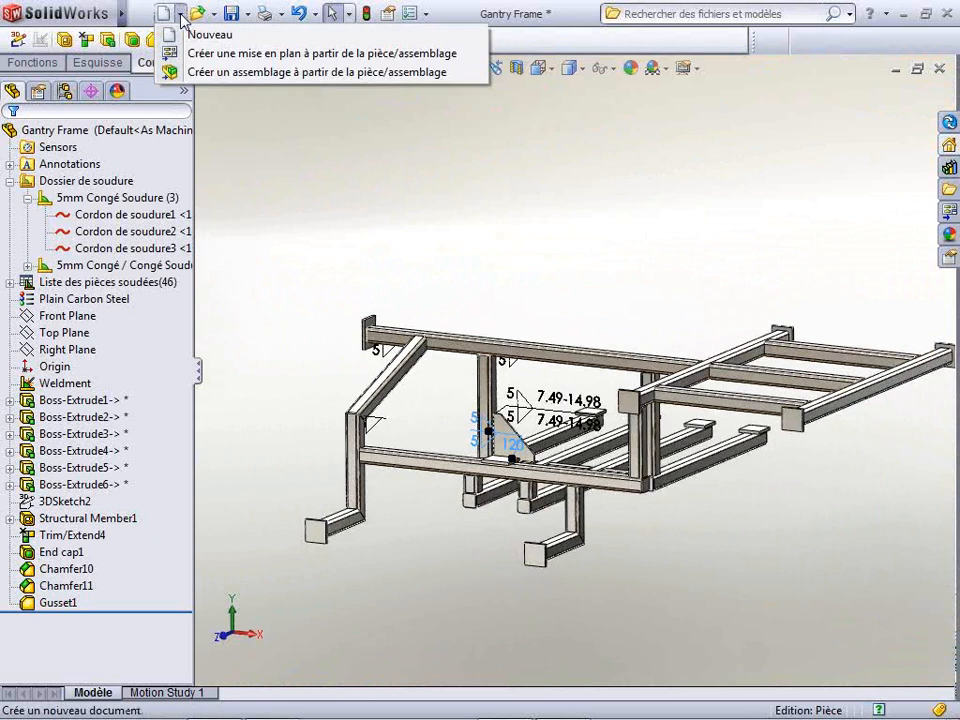
click(197, 52)
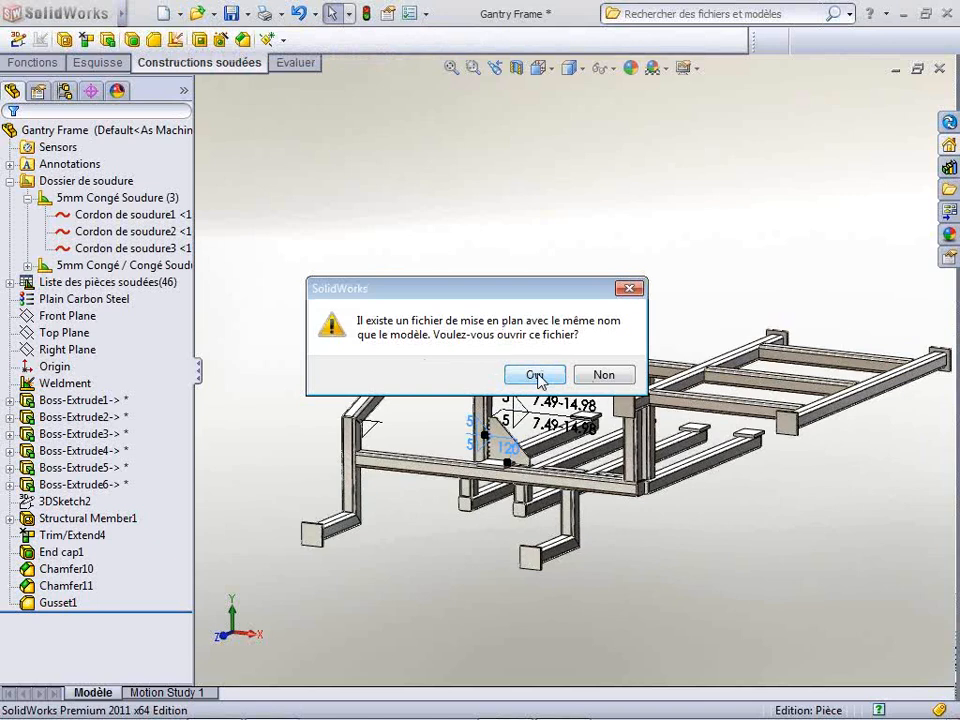
click(536, 376)
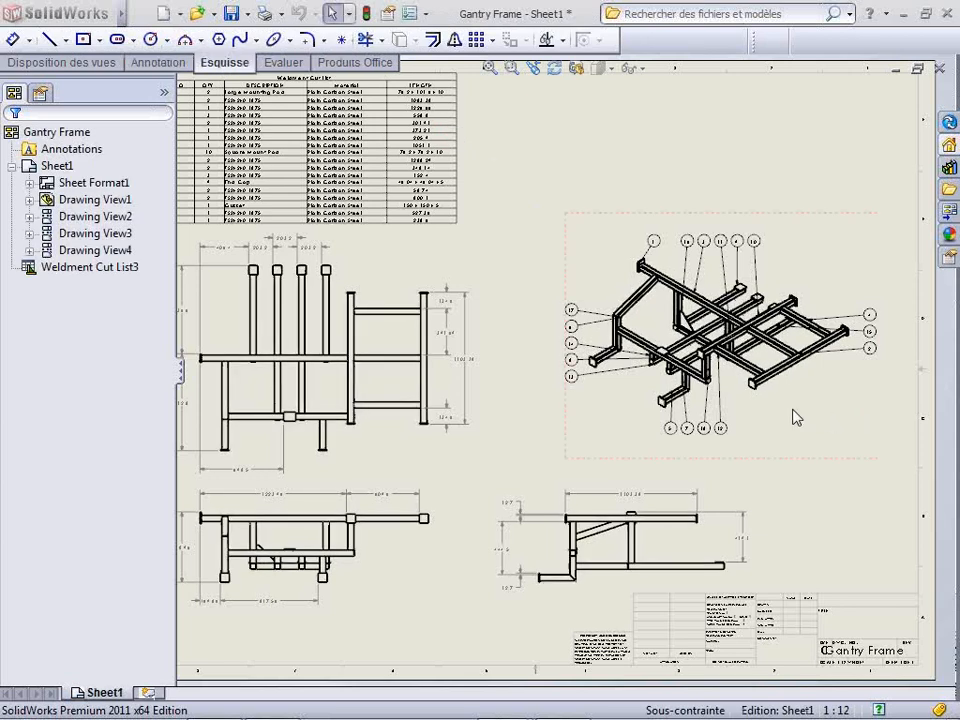
- Insert a weld table for the isometric view using the standard template, placed in the sheet's upper-right corner
right_click(795, 417)
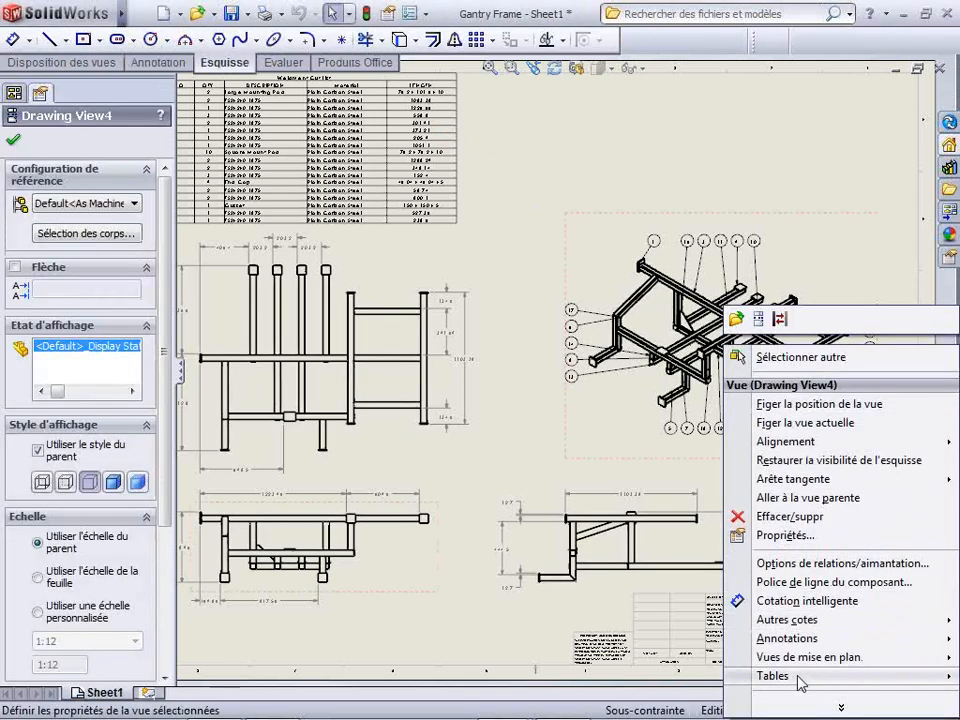
mouse_move(798, 678)
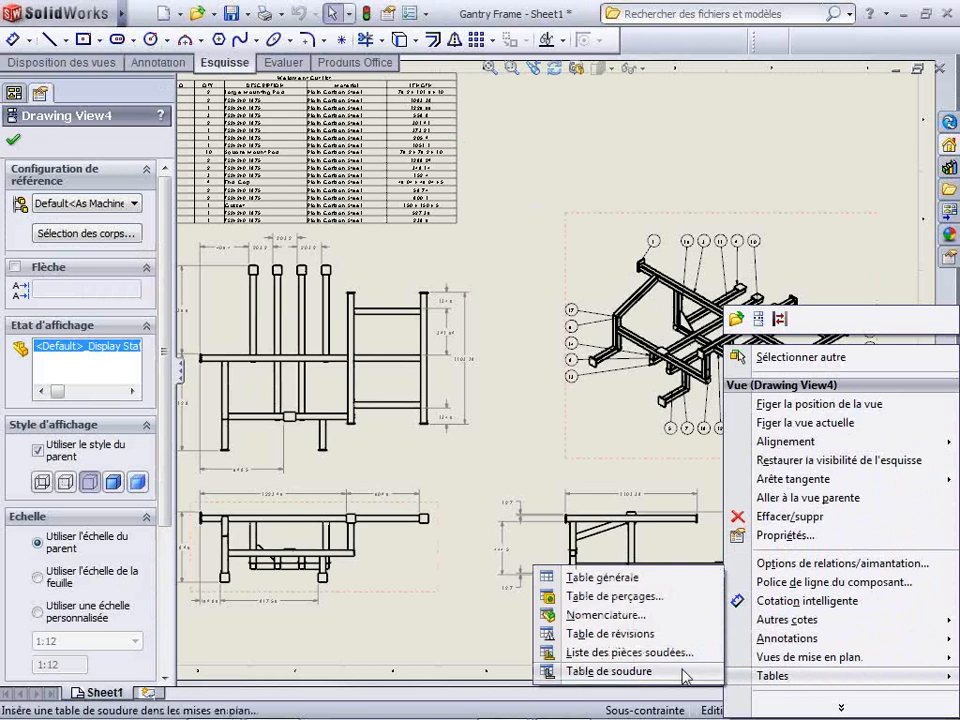
click(640, 671)
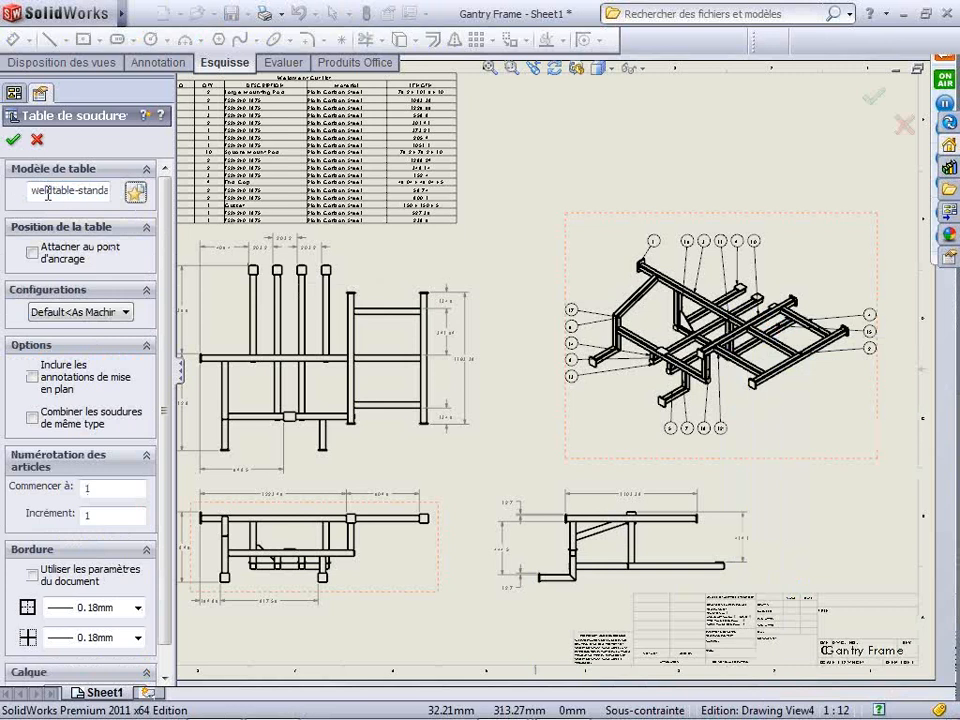
click(14, 141)
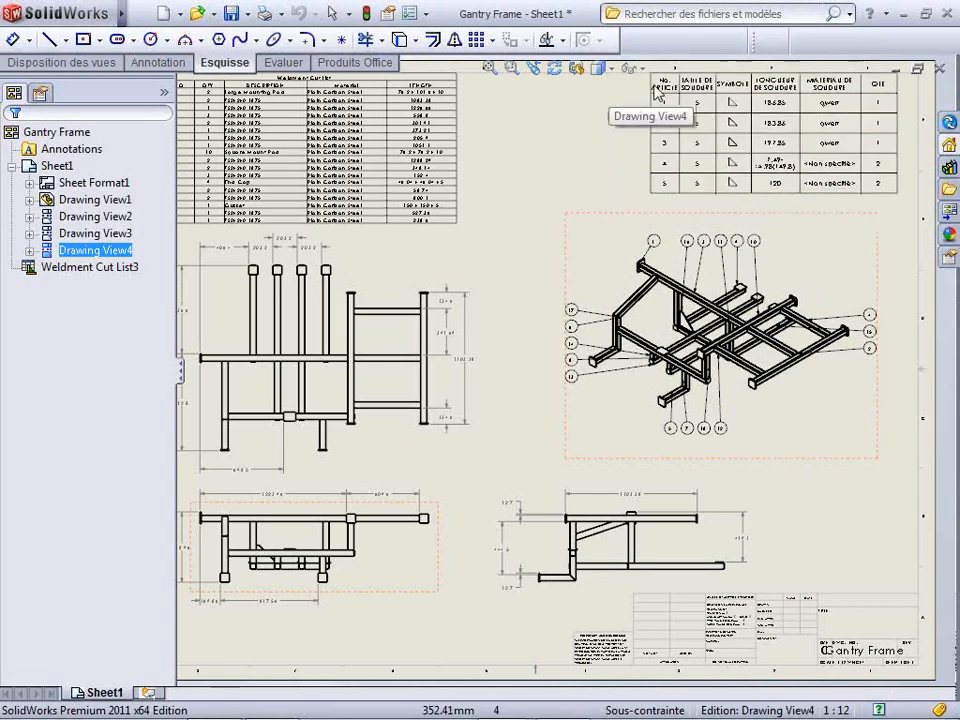
click(672, 75)
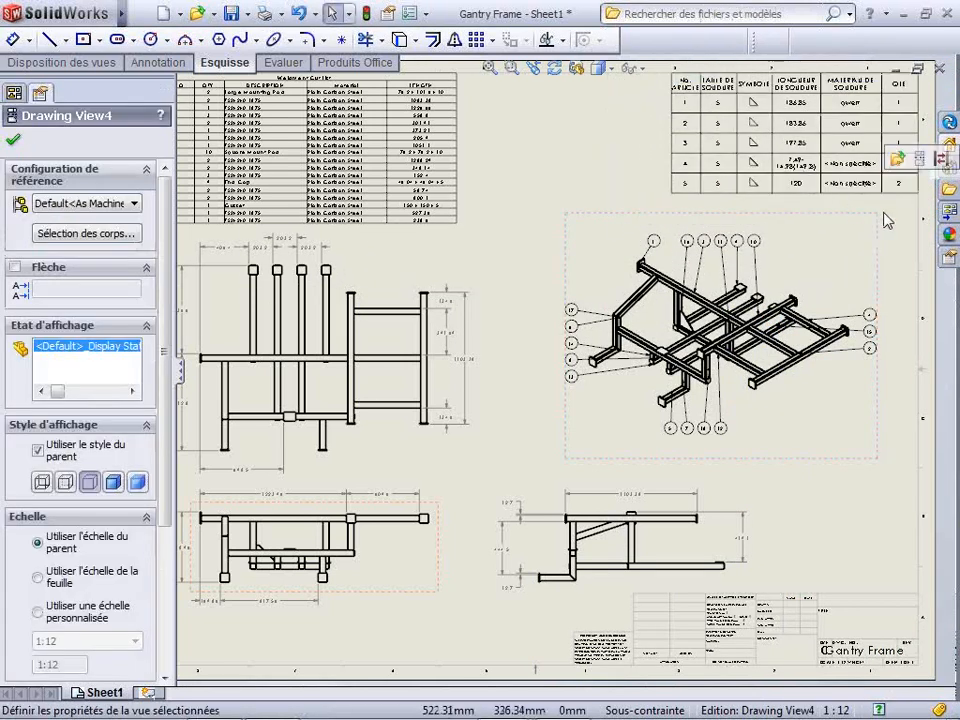
- Examine the weld table's item numbers, weld sizes, symbols, lengths, materials and quantities
scroll(866, 216, down, 3)
scroll(720, 242, down, 2)
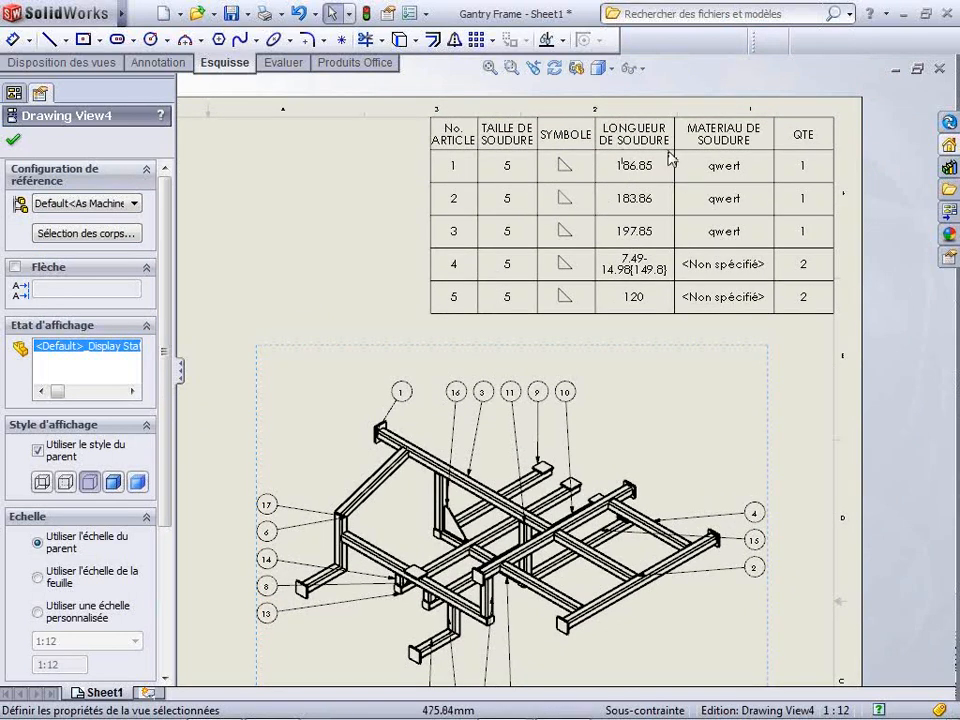
scroll(515, 166, up, 3)
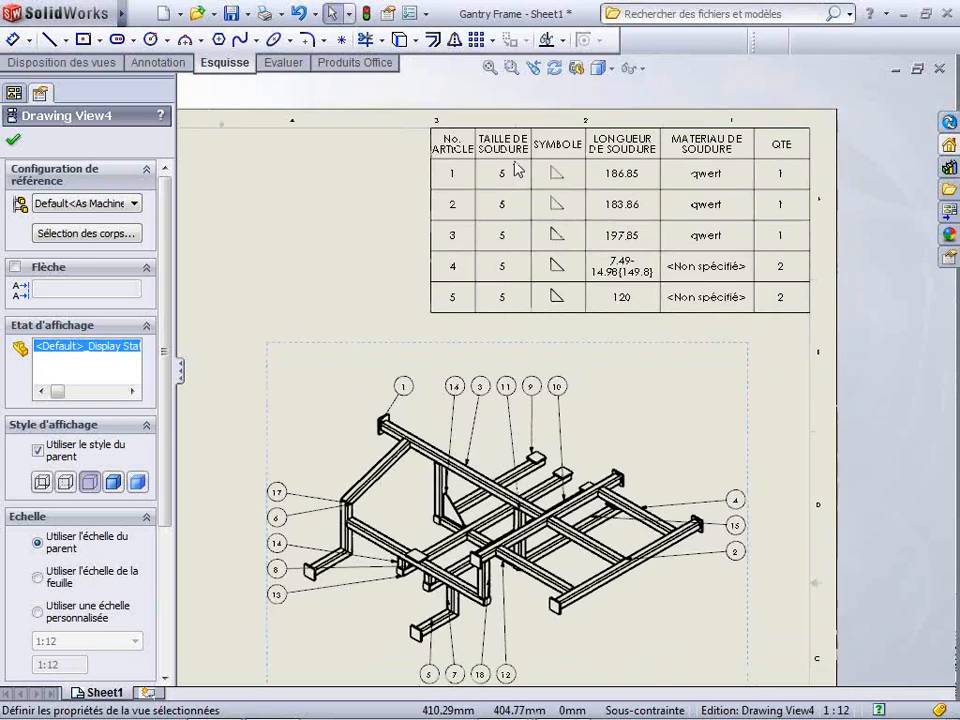
scroll(515, 166, up, 2)
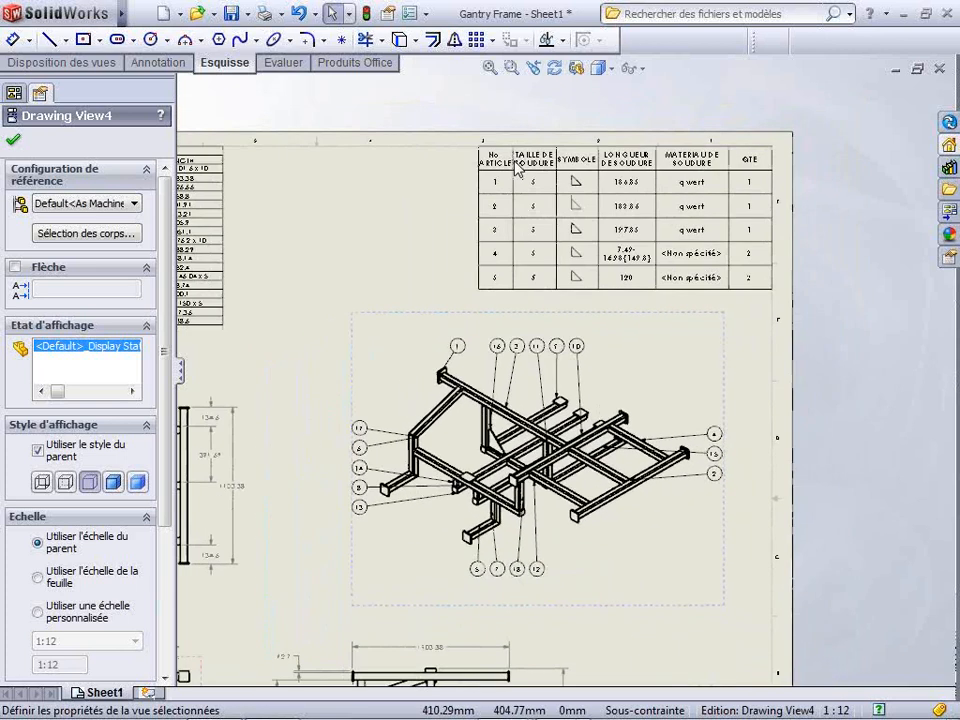
scroll(515, 168, up, 2)
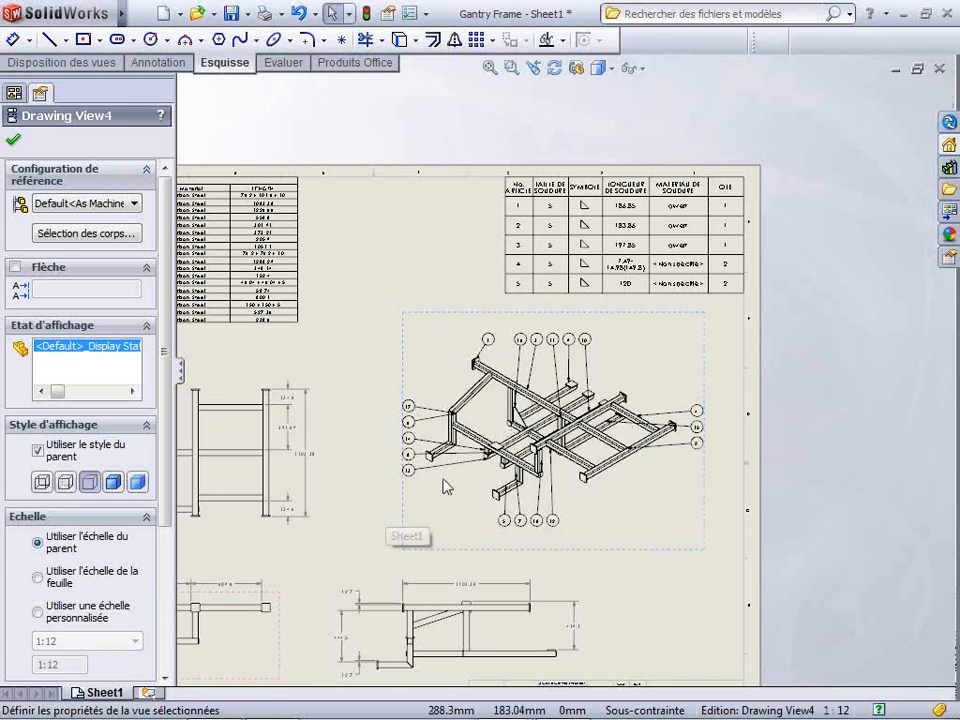
click(13, 140)
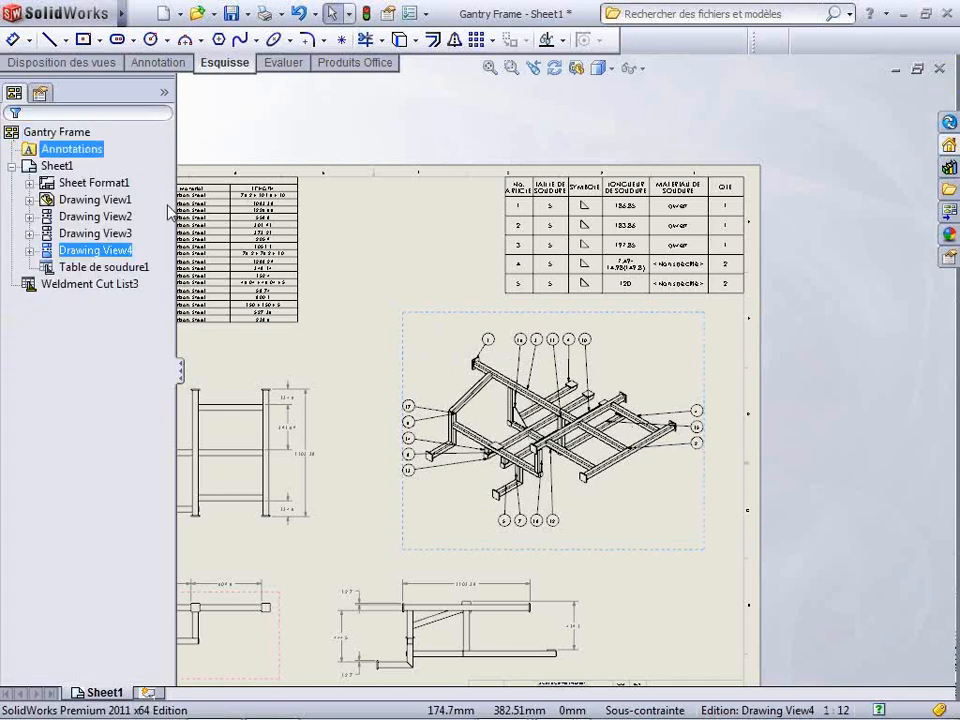
- Import the model's weld symbols and caterpillars into the isometric view and select the weld symbol at the mounting plate's beam end
scroll(467, 340, down, 8)
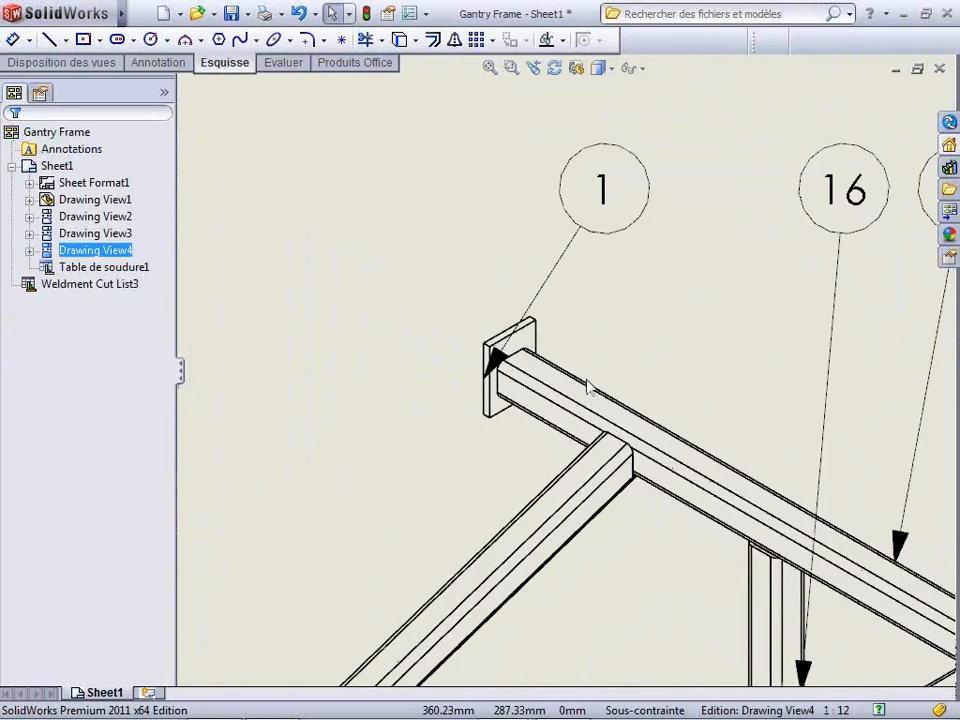
click(141, 65)
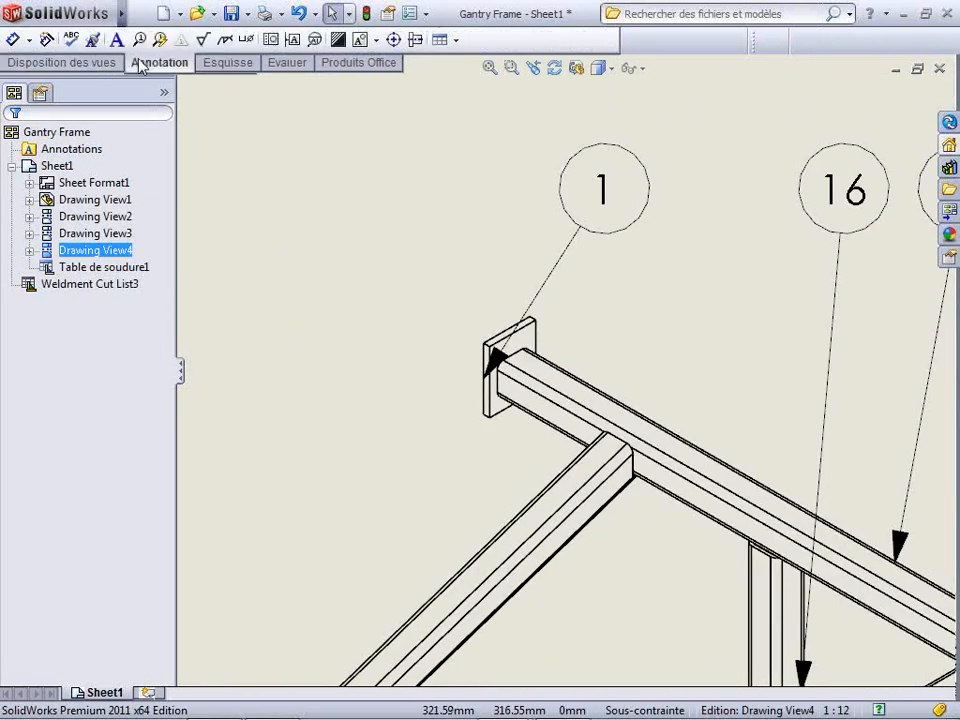
click(46, 40)
drag(171, 321, 172, 440)
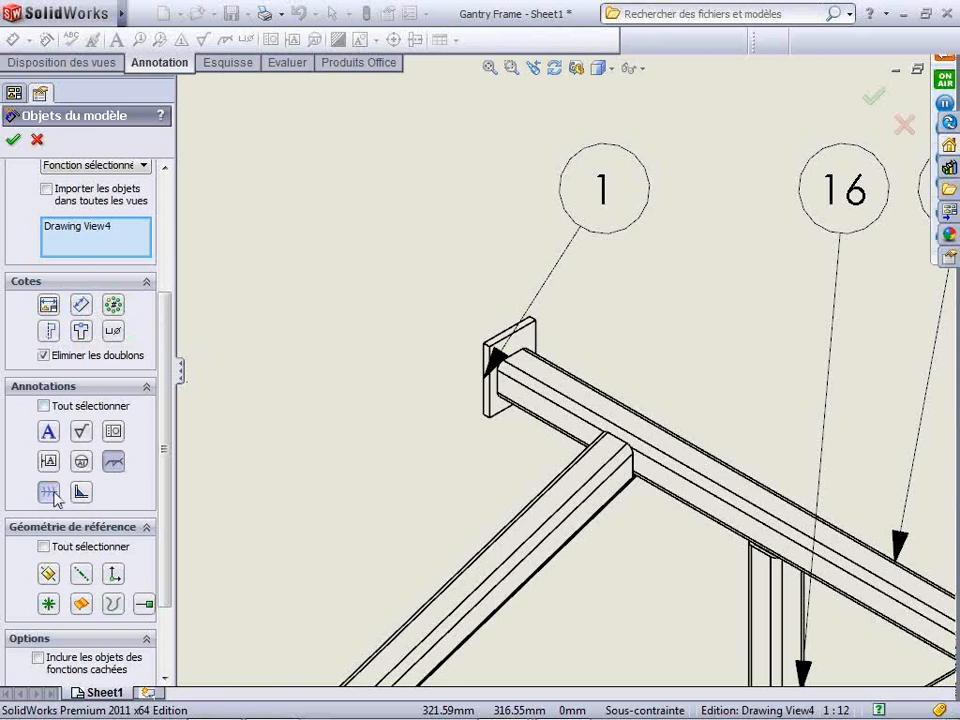
click(113, 461)
click(47, 492)
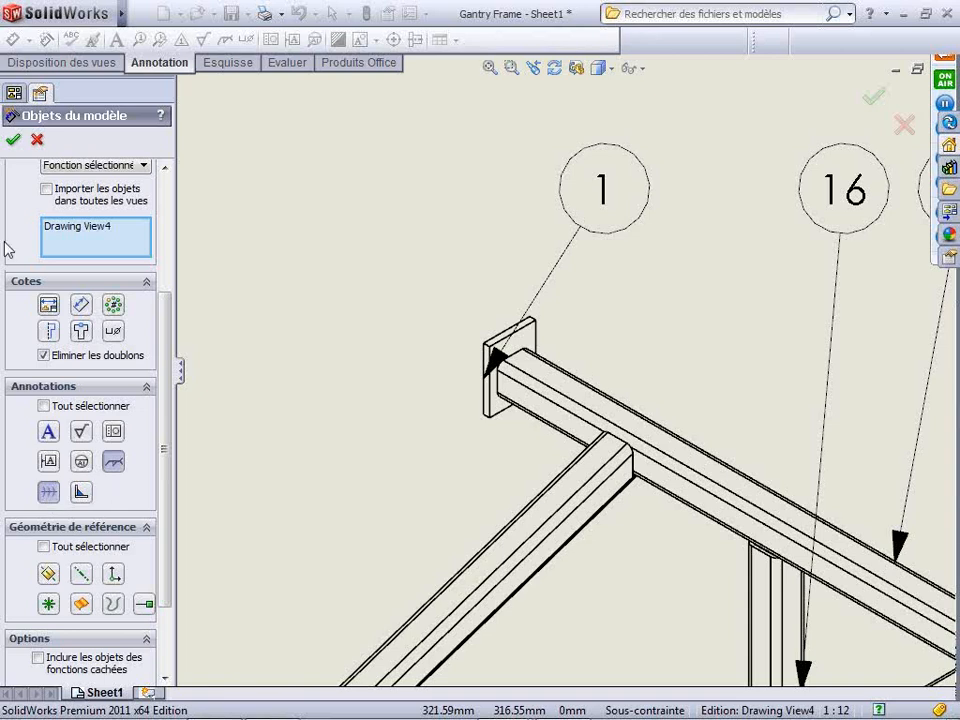
click(15, 140)
click(535, 389)
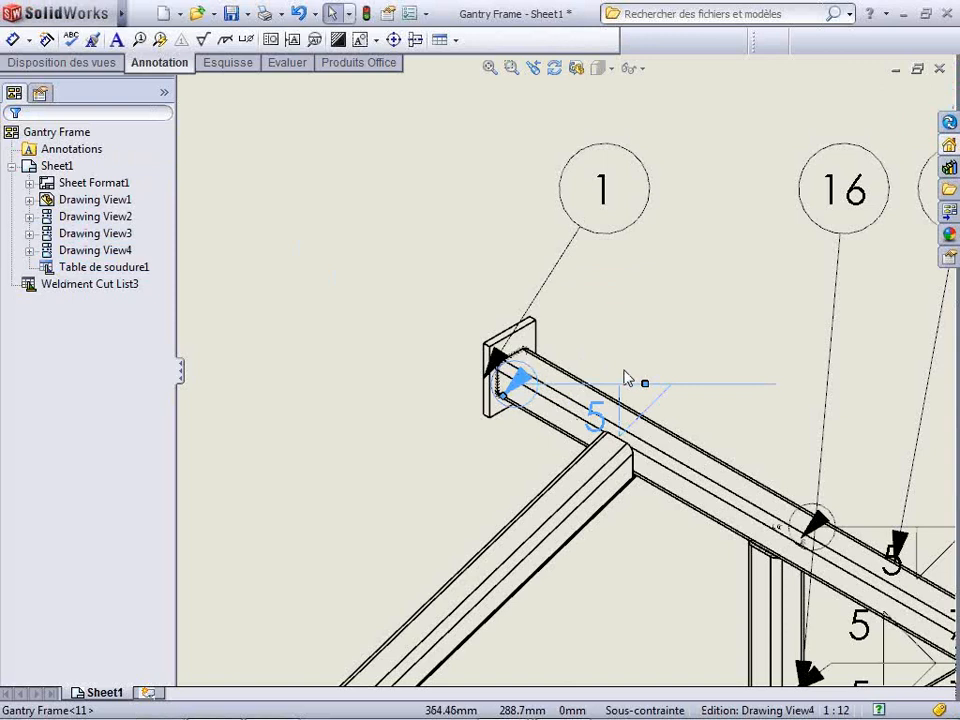
- Move the mounting plate's 5 mm weld symbol to open space below and left of the beam end, exposing the caterpillar
mouse_move(645, 386)
mouse_down()
mouse_move(366, 453)
mouse_move(294, 480)
mouse_move(272, 506)
mouse_up()
scroll(533, 378, down, 2)
scroll(533, 378, down, 2)
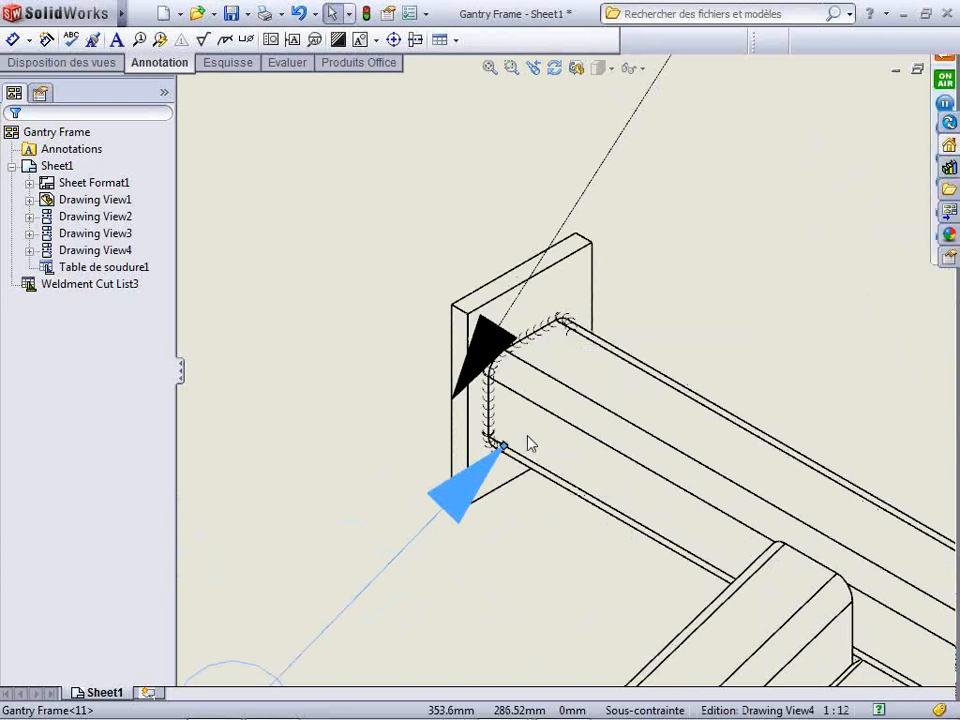
- Move the gusset's 120 mm weld symbol below and left of the gusset, clear of its bottom-edge caterpillar
scroll(529, 443, up, 5)
scroll(586, 330, down, 3)
scroll(570, 400, down, 5)
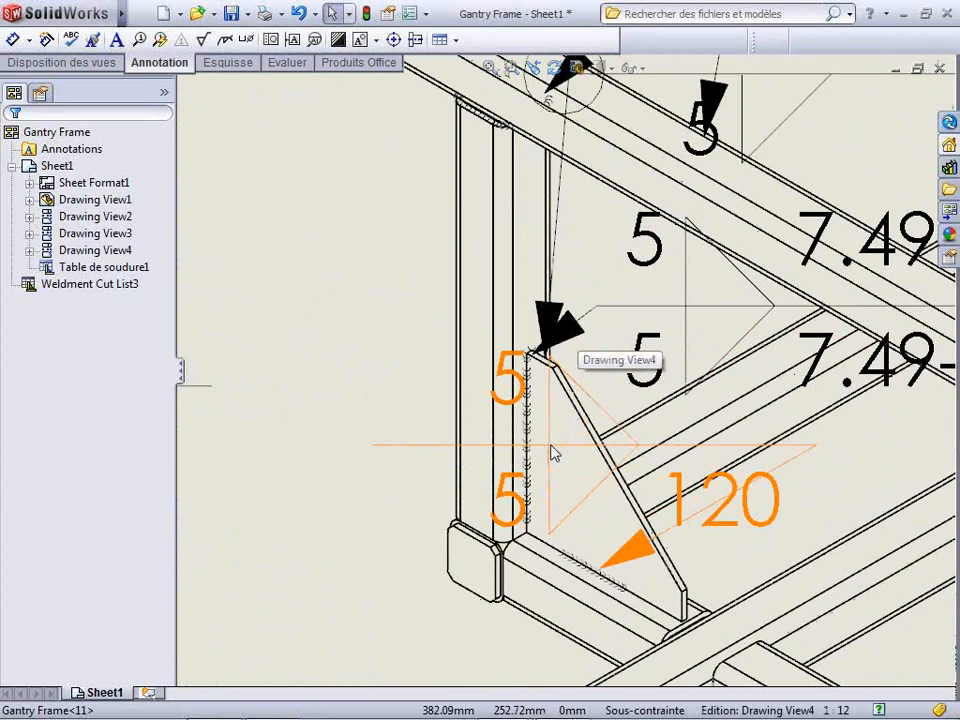
click(726, 492)
drag(726, 492, 396, 696)
scroll(598, 511, down, 2)
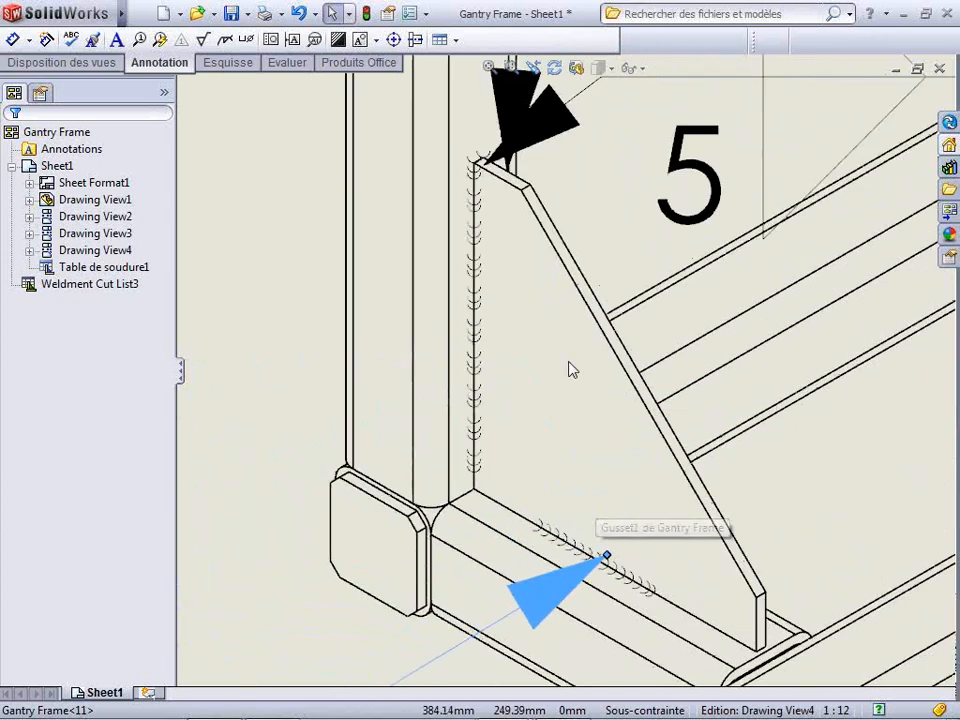
- Move the gusset's 7.49-14.98 intermittent weld symbol to the left of the gusset, above the 120 mm weld symbol
scroll(627, 449, up, 3)
mouse_move(760, 208)
mouse_down()
mouse_move(606, 257)
mouse_move(221, 279)
mouse_up()
scroll(364, 236, up, 3)
drag(500, 350, 338, 283)
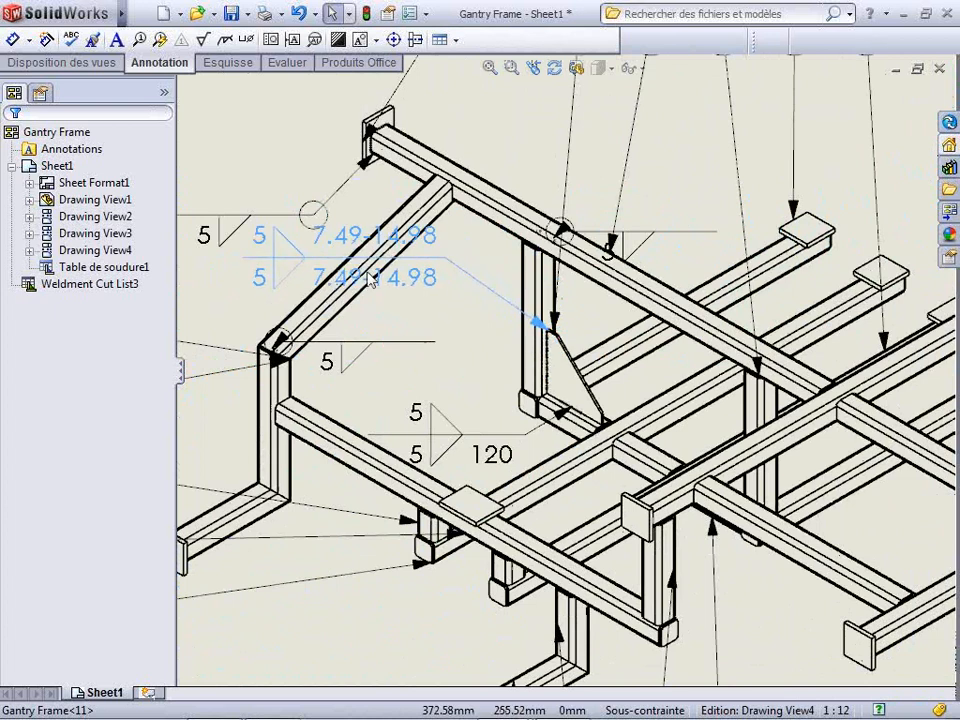
- Examine the caterpillars along the gusset's vertical and bottom edges, and review the weld annotations across the whole sheet
scroll(568, 392, down, 5)
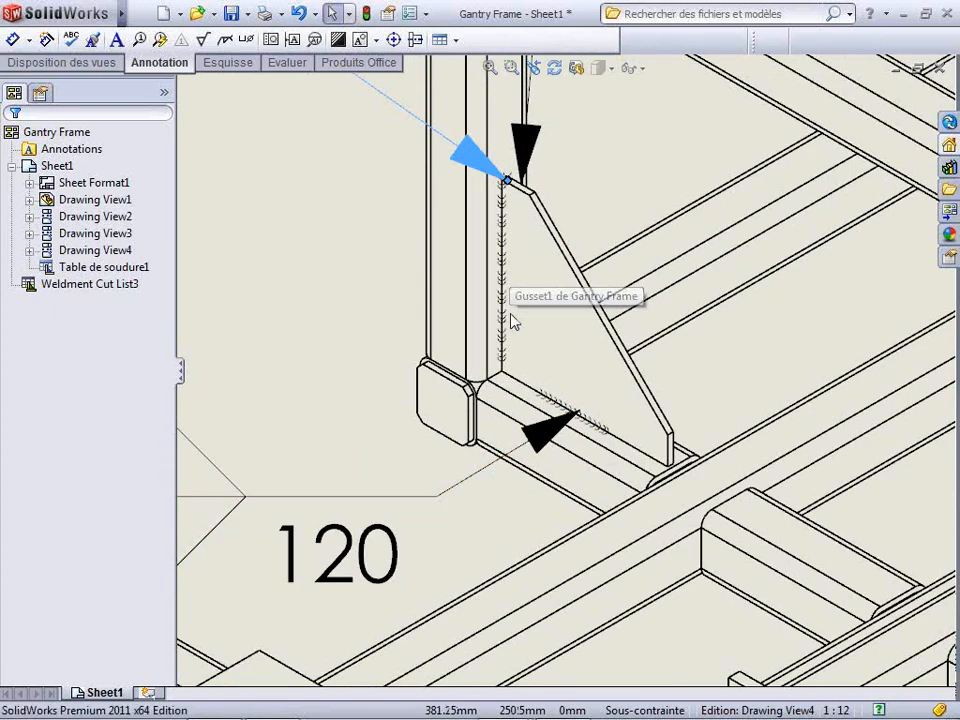
click(589, 425)
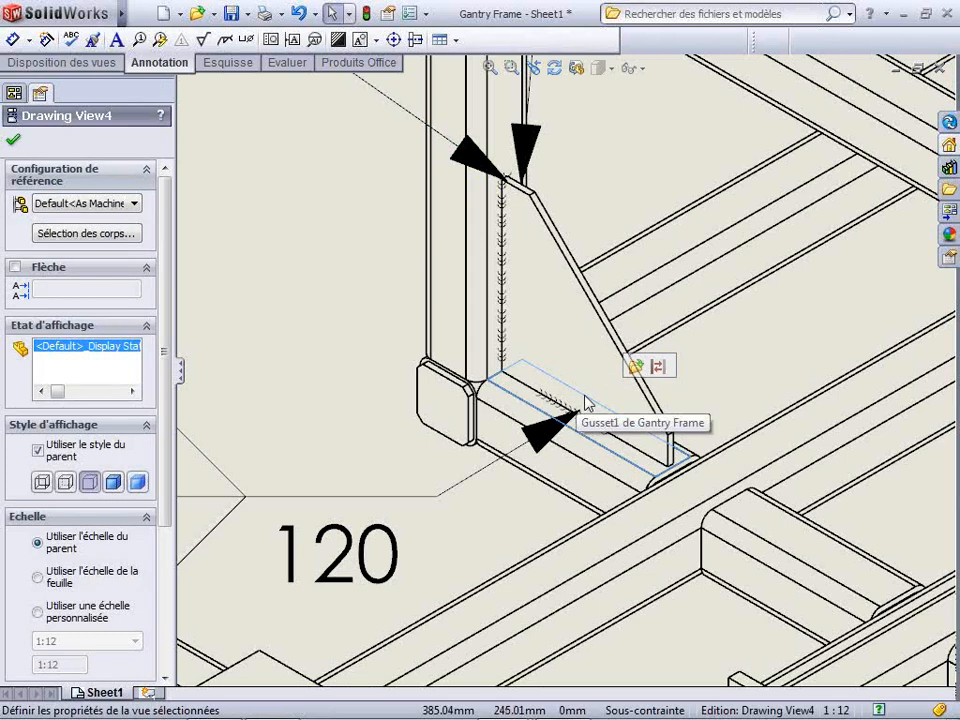
key(Escape)
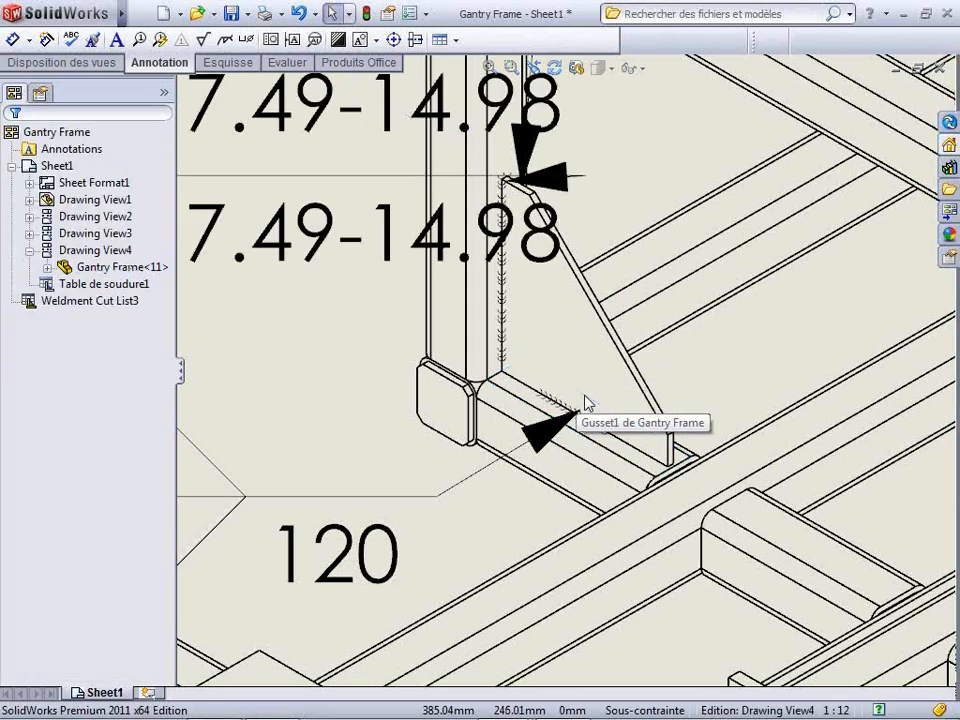
scroll(585, 403, up, 5)
scroll(585, 400, up, 1)
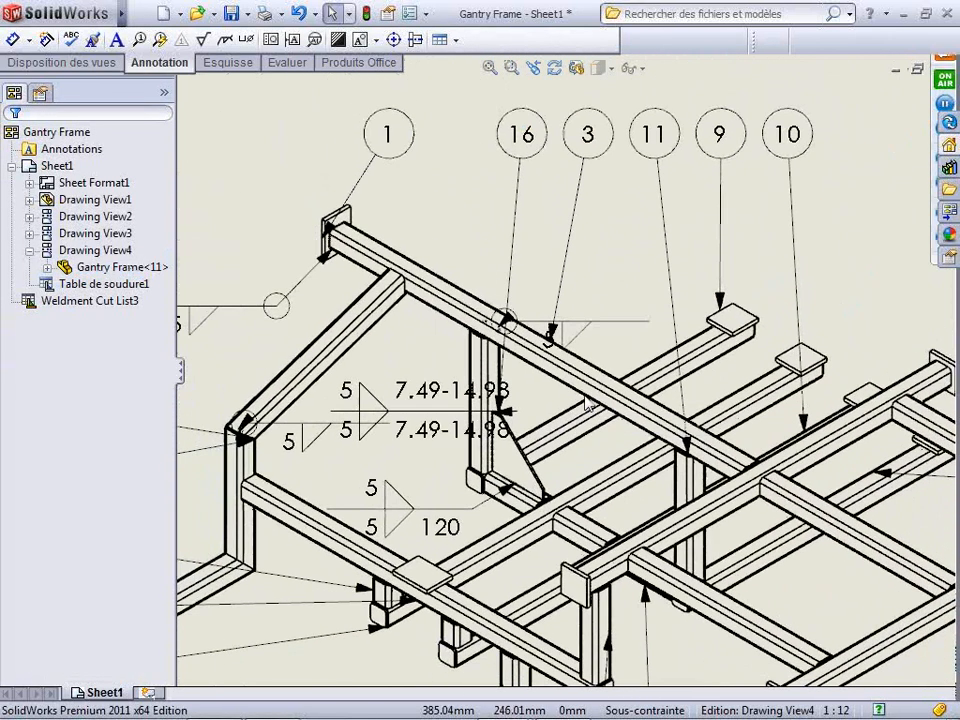
scroll(588, 403, up, 8)
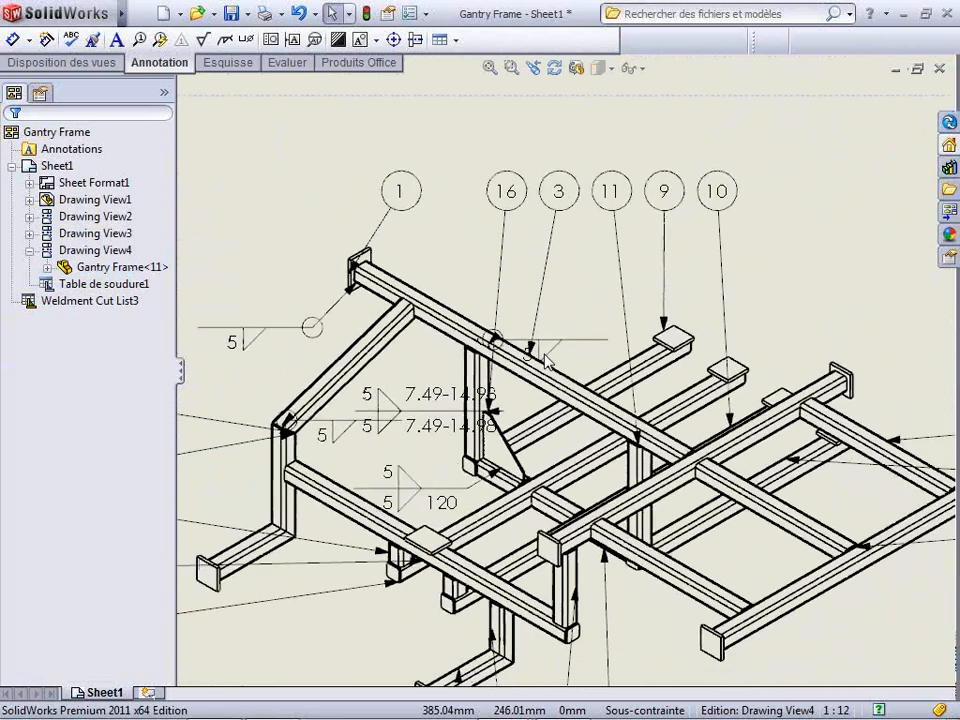
scroll(546, 360, up, 8)
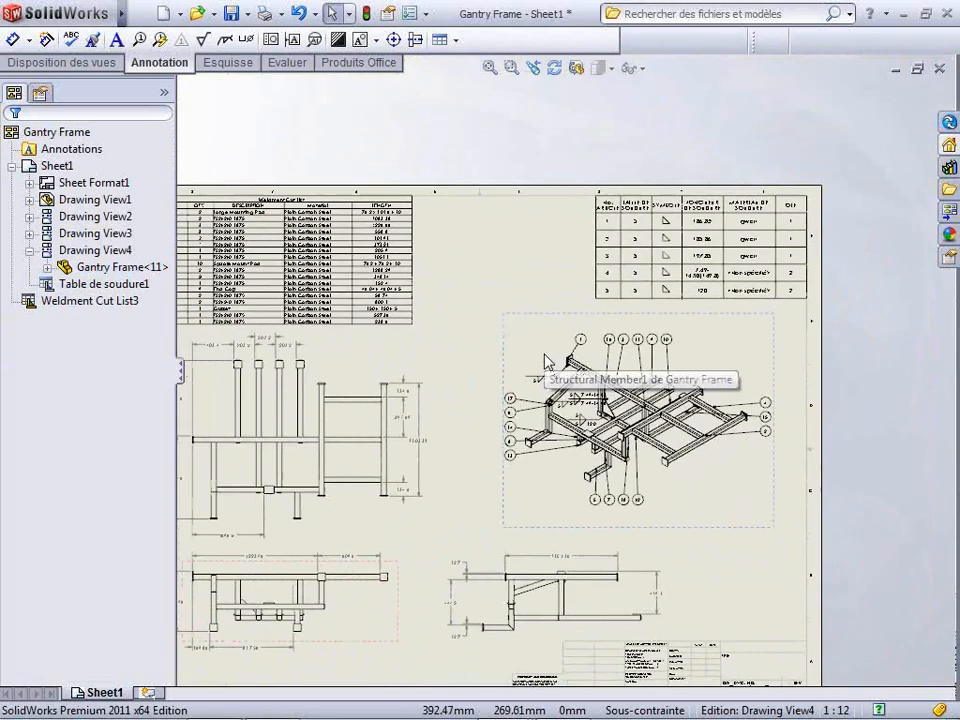